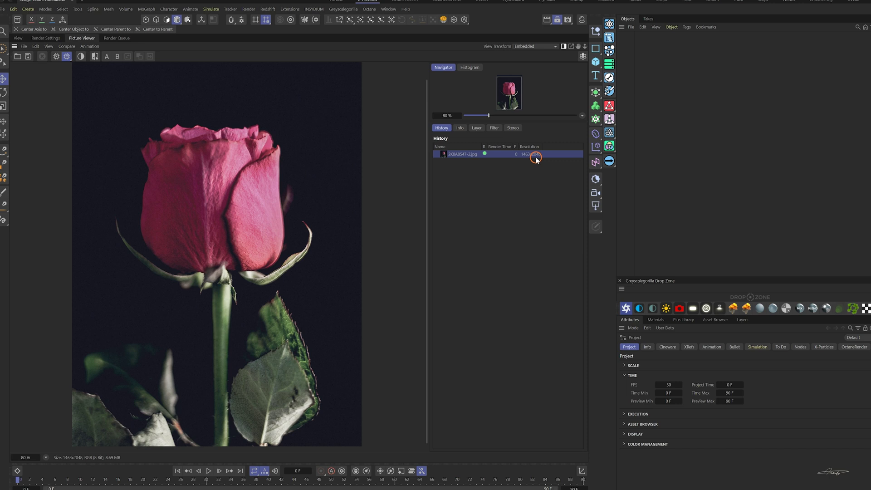
Step: Add a cube and size it to 146.3 x 2 x 204 cm as a thin flat slab
{"action": "left_click", "coordinate": [18, 38]}
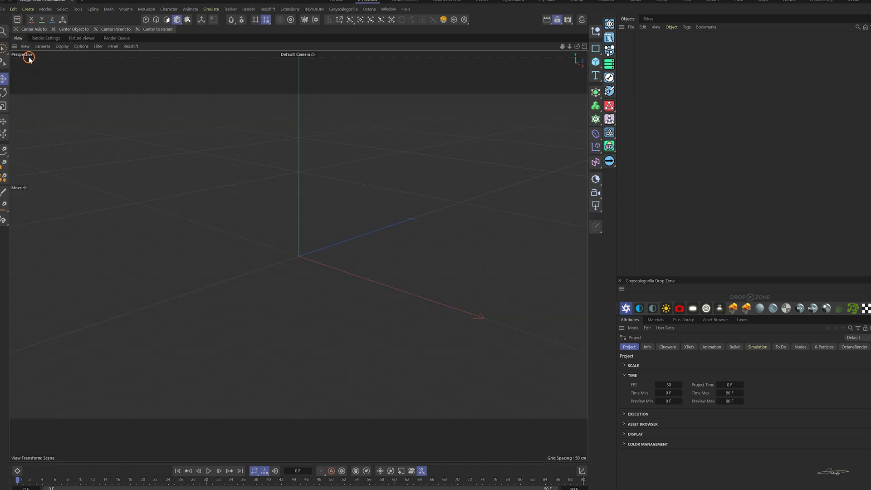
{"action": "left_click", "coordinate": [595, 61]}
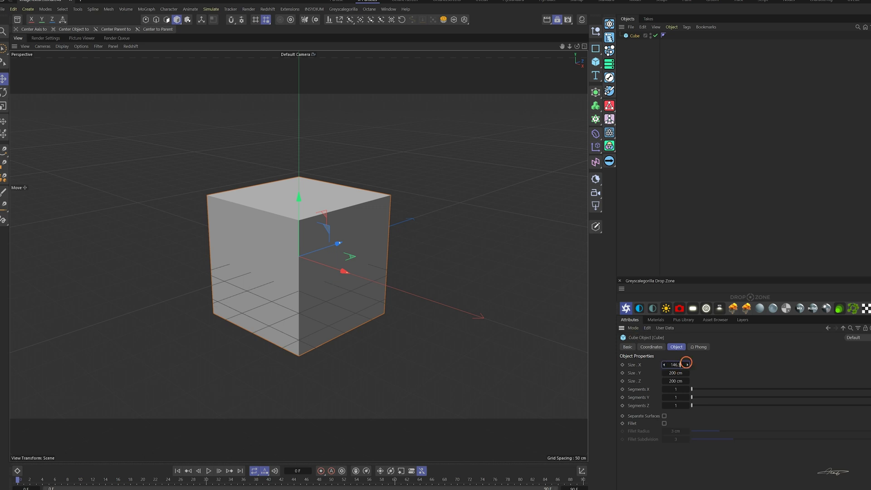
{"action": "left_click", "coordinate": [674, 374]}
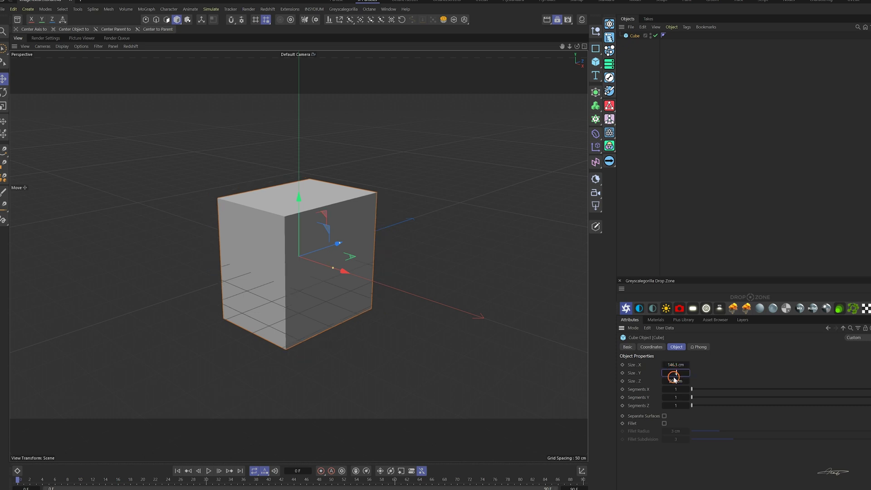
{"action": "type", "text": "2"}
{"action": "left_click", "coordinate": [673, 380]}
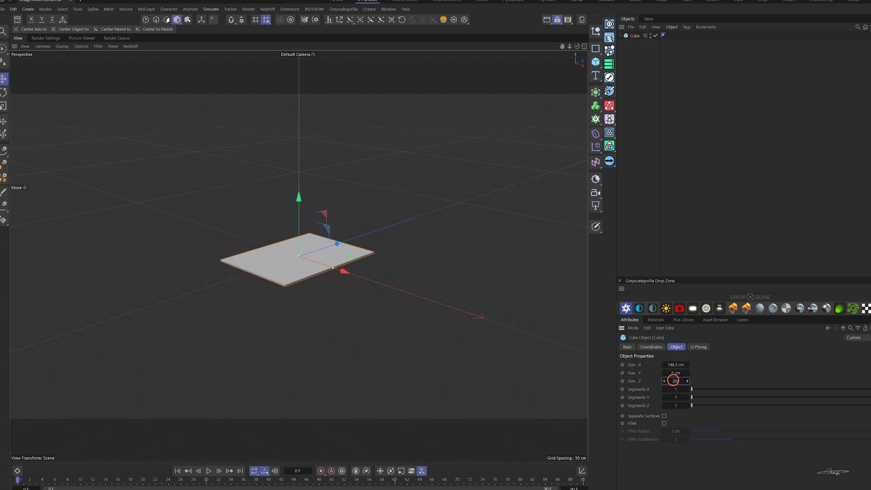
{"action": "type", "text": "204"}
{"action": "key", "text": "Return"}
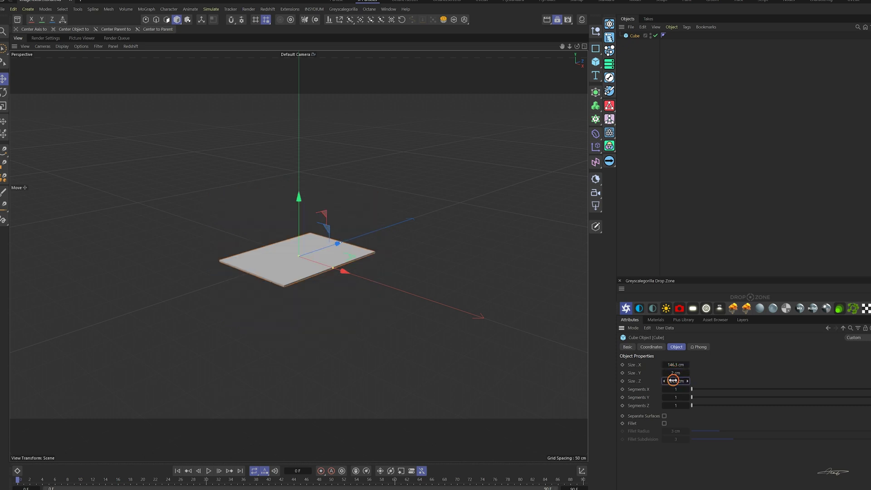
{"action": "left_click_drag", "start_coordinate": [256, 271], "coordinate": [363, 343], "text": "alt"}
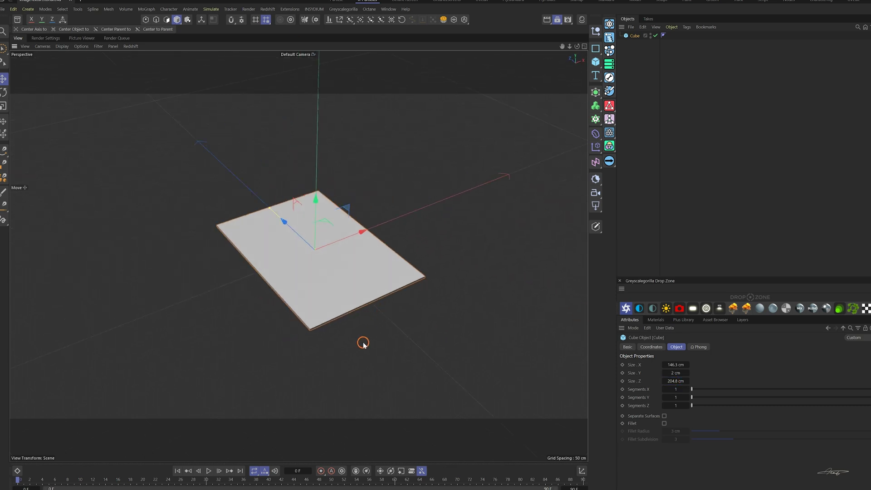
Step: Duplicate the slab and name the two copies EmitterBox and ColliderBox
{"action": "key", "text": "ctrl+v"}
{"action": "double_click", "coordinate": [636, 42]}
{"action": "type", "text": "EmitterBox"}
{"action": "double_click", "coordinate": [635, 35]}
{"action": "type", "text": "ColliderBox"}
{"action": "left_click", "coordinate": [645, 62]}
Step: Resize ColliderBox to 150 x 4 x 208 cm
{"action": "left_click", "coordinate": [641, 36]}
{"action": "double_click", "coordinate": [671, 365]}
{"action": "type", "text": "150"}
{"action": "double_click", "coordinate": [673, 381]}
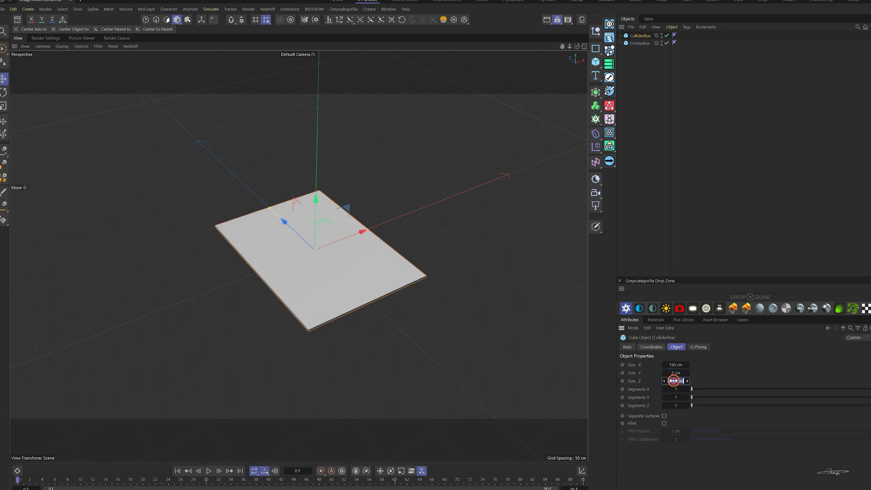
{"action": "type", "text": "208"}
{"action": "key", "text": "Return"}
{"action": "left_click", "coordinate": [676, 373]}
{"action": "type", "text": "4"}
{"action": "key", "text": "Return"}
Step: Add a Display tag to ColliderBox with shading mode set to Lines
{"action": "key", "text": "shift+c"}
{"action": "type", "text": "d"}
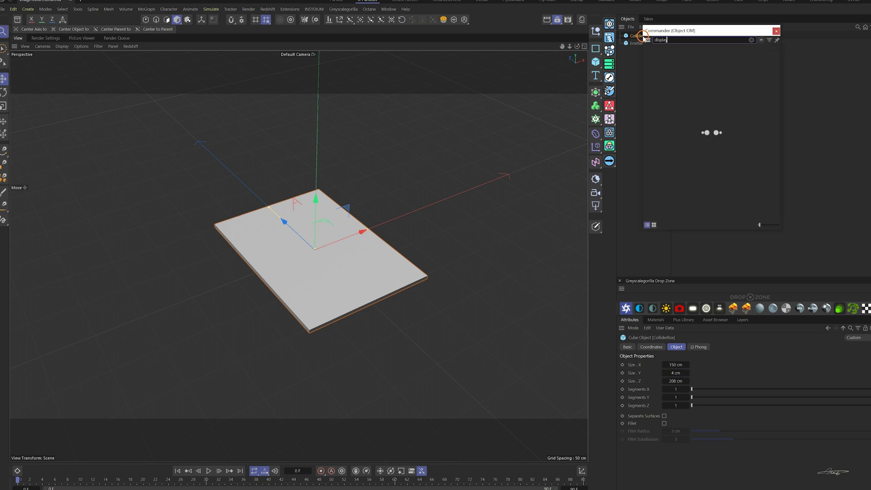
{"action": "type", "text": "isplay"}
{"action": "left_click", "coordinate": [671, 69]}
{"action": "left_click", "coordinate": [715, 364]}
{"action": "left_click", "coordinate": [713, 429]}
Step: Inspect the two slabs edge-on in the front view, then from above in perspective
{"action": "left_click_drag", "start_coordinate": [356, 248], "coordinate": [378, 229], "text": "alt"}
{"action": "left_click", "coordinate": [584, 46]}
{"action": "left_click", "coordinate": [583, 257]}
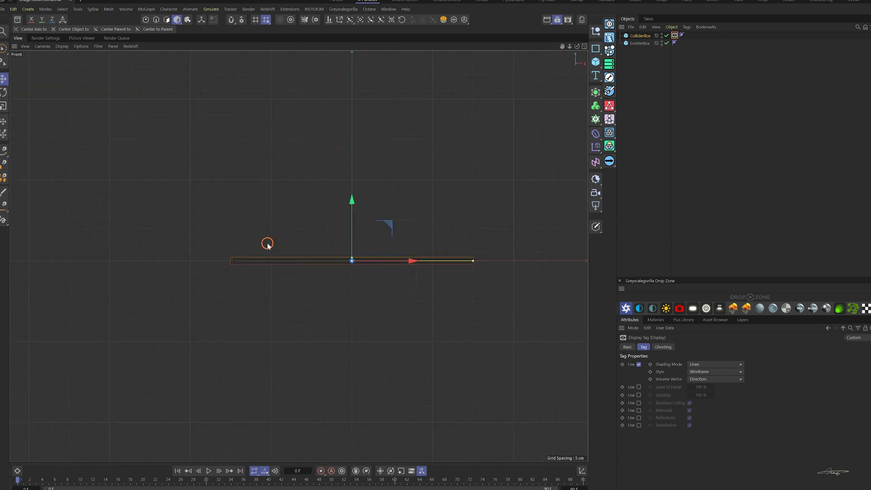
{"action": "scroll", "coordinate": [410, 193], "scroll_direction": "up", "scroll_amount": 3}
{"action": "scroll", "coordinate": [402, 194], "scroll_direction": "up", "scroll_amount": 3}
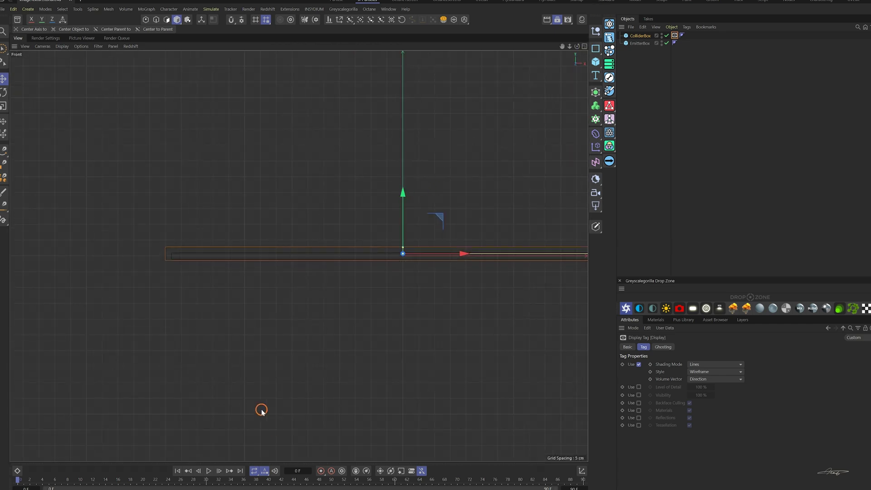
{"action": "scroll", "coordinate": [231, 357], "scroll_direction": "down", "scroll_amount": 3}
{"action": "left_click_drag", "start_coordinate": [231, 358], "coordinate": [259, 320], "text": "alt"}
{"action": "left_click", "coordinate": [584, 47]}
{"action": "left_click", "coordinate": [294, 46]}
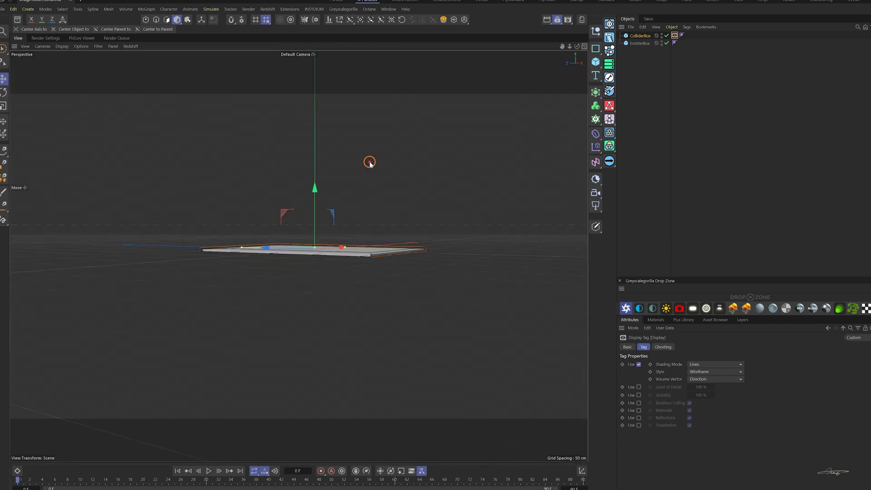
{"action": "left_click_drag", "start_coordinate": [428, 214], "coordinate": [344, 292], "text": "alt"}
Step: Add an X-Particles system whose emitter uses EmitterBox as an object shape, emitting from texture
{"action": "left_click", "coordinate": [640, 43]}
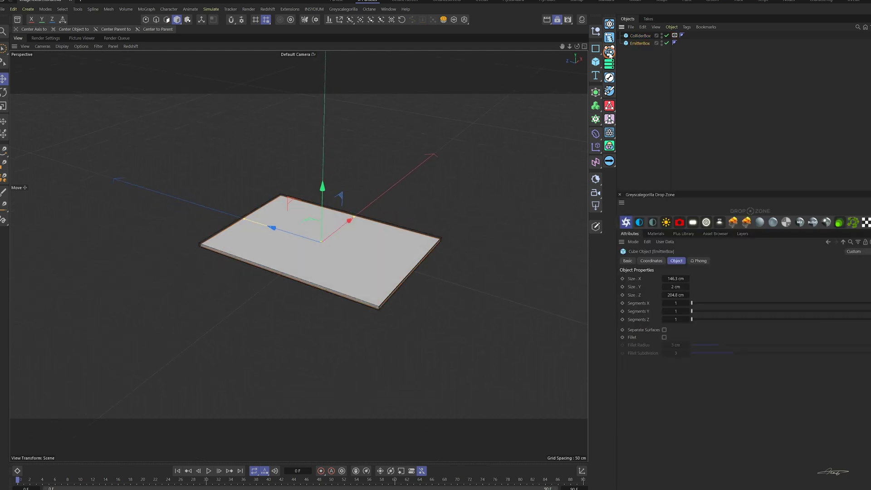
{"action": "left_click", "coordinate": [609, 22]}
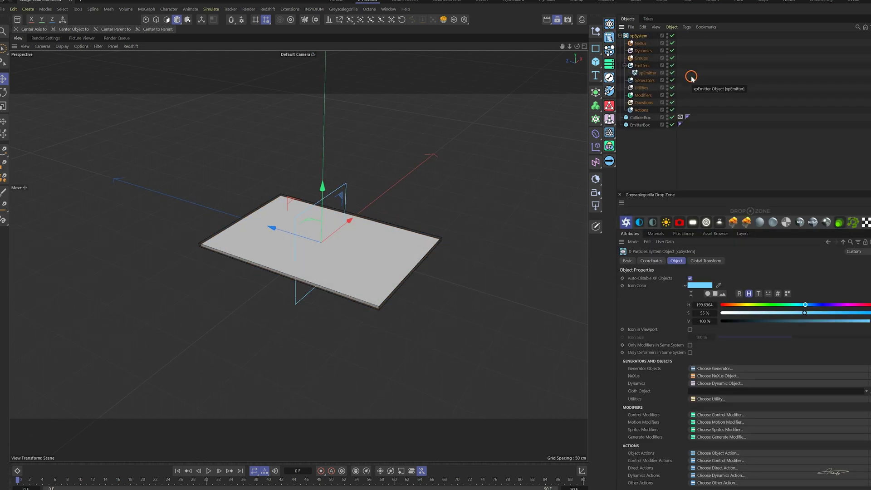
{"action": "left_click", "coordinate": [649, 73]}
{"action": "left_click", "coordinate": [692, 299]}
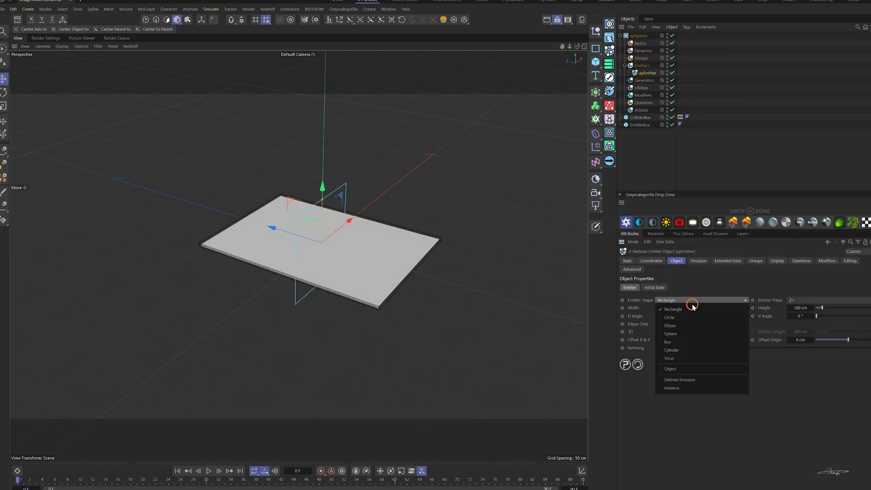
{"action": "left_click", "coordinate": [682, 370]}
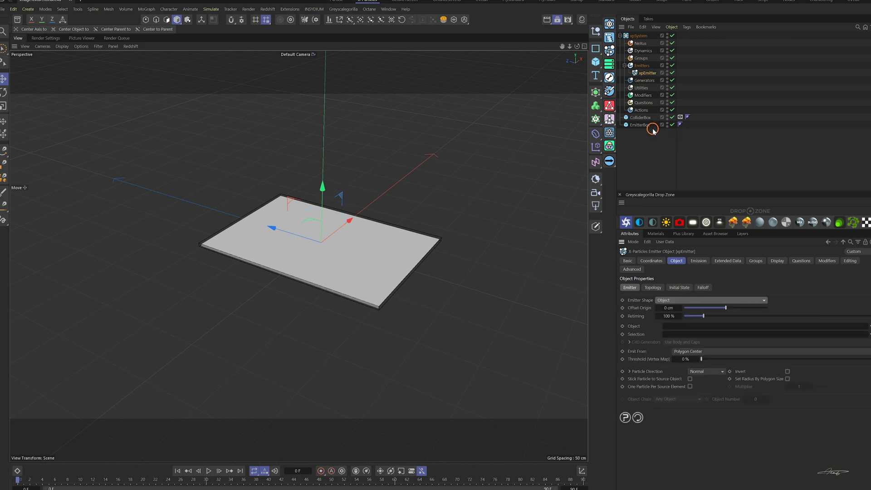
{"action": "left_click_drag", "start_coordinate": [652, 130], "coordinate": [705, 326]}
{"action": "left_click", "coordinate": [689, 353]}
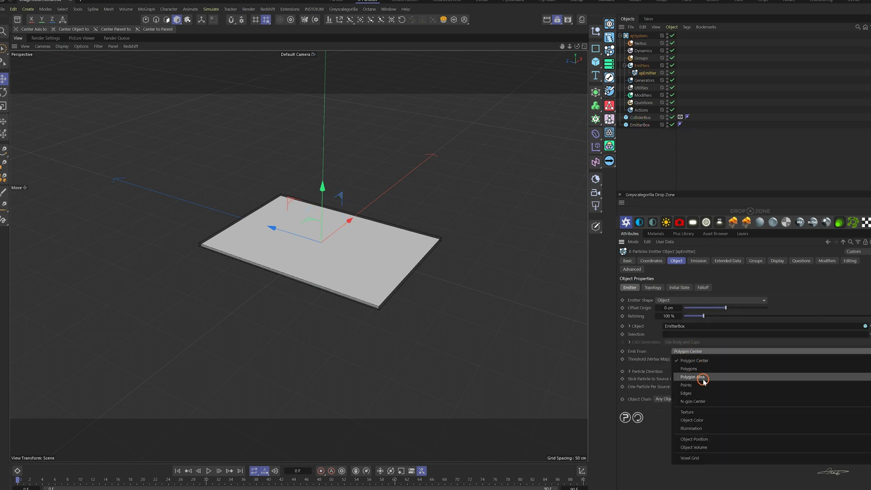
{"action": "left_click", "coordinate": [704, 412]}
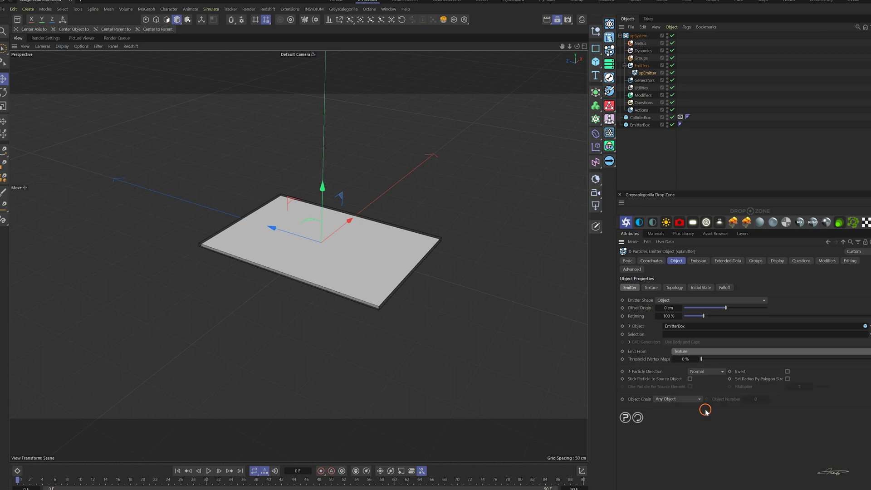
Step: Set emission to a single Shot of 10000 particles with 0 cm speed
{"action": "left_click", "coordinate": [697, 261]}
{"action": "left_click", "coordinate": [743, 310]}
{"action": "left_click", "coordinate": [718, 338]}
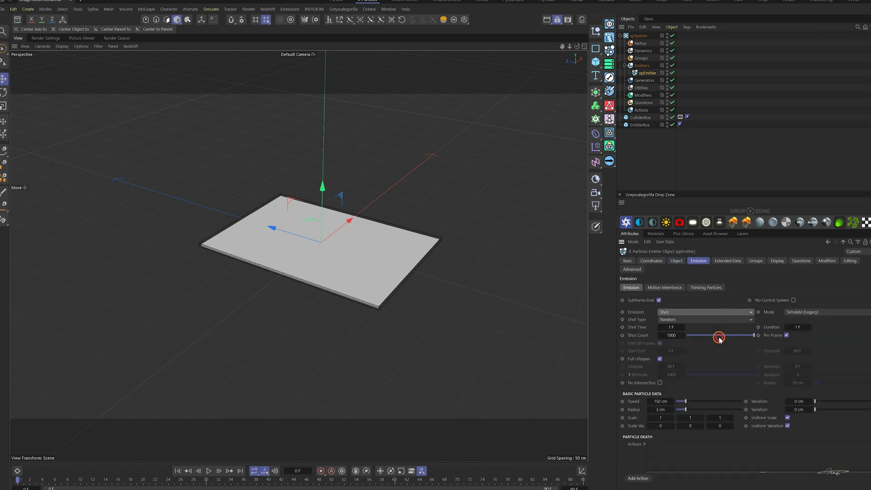
{"action": "left_click", "coordinate": [675, 334]}
{"action": "type", "text": "0"}
{"action": "left_click", "coordinate": [656, 401]}
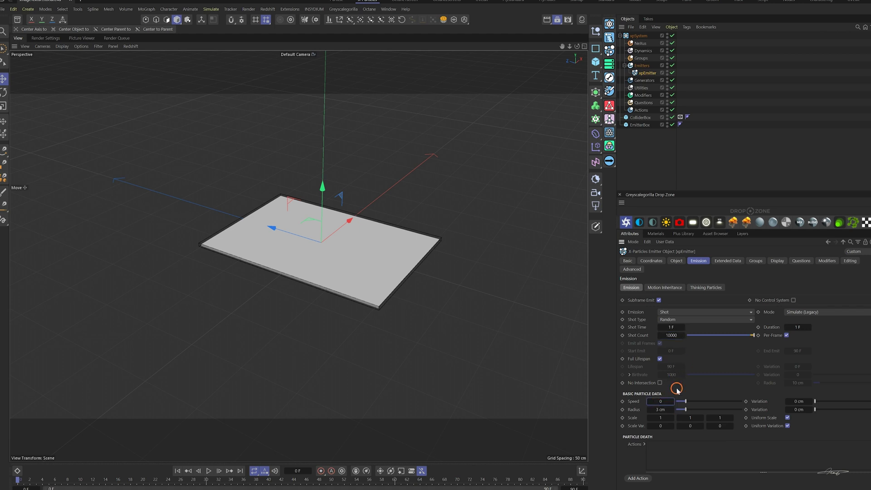
{"action": "key", "text": "Return"}
Step: Play the simulation and hide EmitterBox to view the particle-covered slab
{"action": "left_click", "coordinate": [209, 470]}
{"action": "scroll", "coordinate": [367, 234], "scroll_direction": "up", "scroll_amount": 3}
{"action": "left_click", "coordinate": [665, 125]}
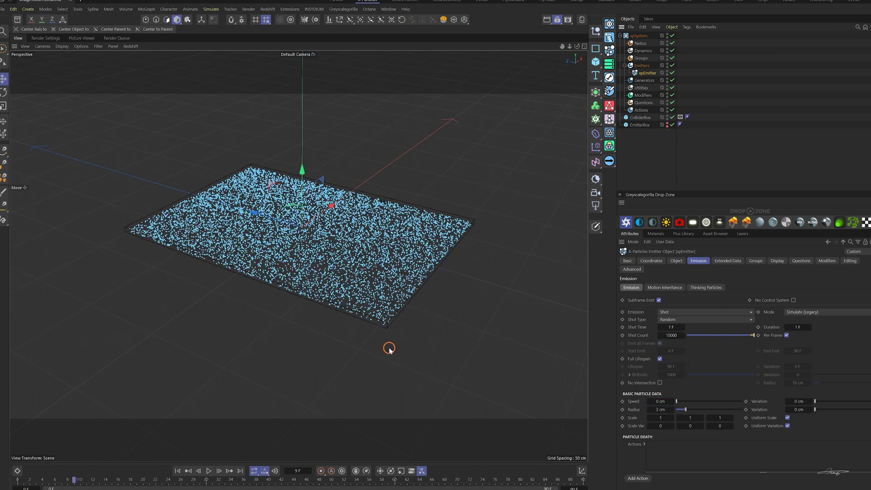
{"action": "left_click_drag", "start_coordinate": [340, 257], "coordinate": [363, 291], "text": "alt"}
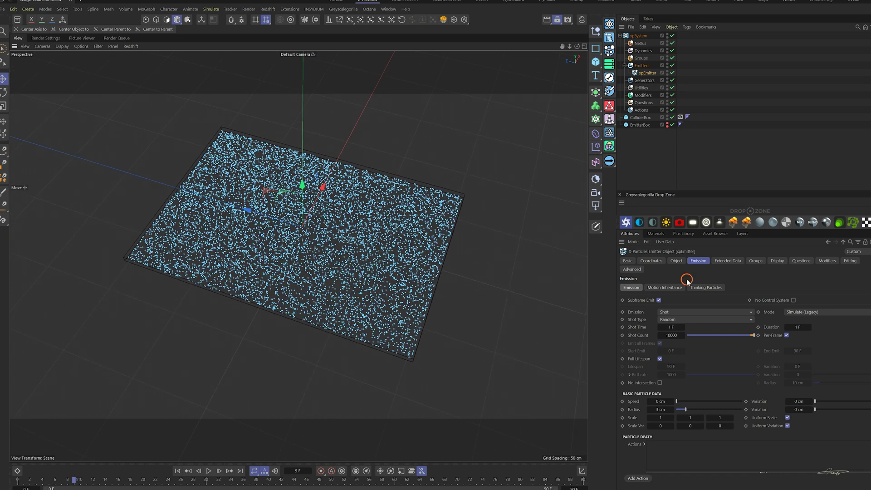
{"action": "left_click", "coordinate": [777, 261]}
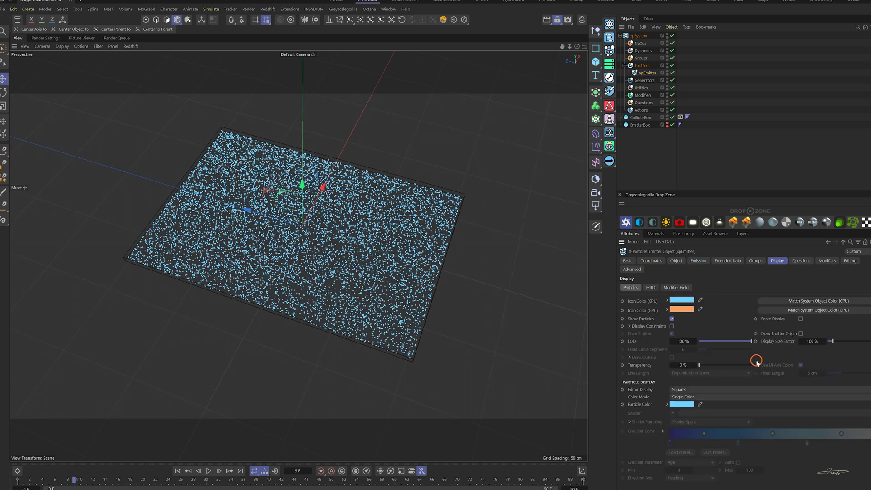
Step: Display the particles as spheres in the editor and replay the simulation
{"action": "left_click", "coordinate": [696, 389]}
{"action": "left_click", "coordinate": [690, 302]}
{"action": "left_click", "coordinate": [208, 470]}
{"action": "left_click", "coordinate": [208, 470]}
Step: Switch the emitter to Simulate mode and shrink the particle radius to 2 cm
{"action": "left_click", "coordinate": [698, 260]}
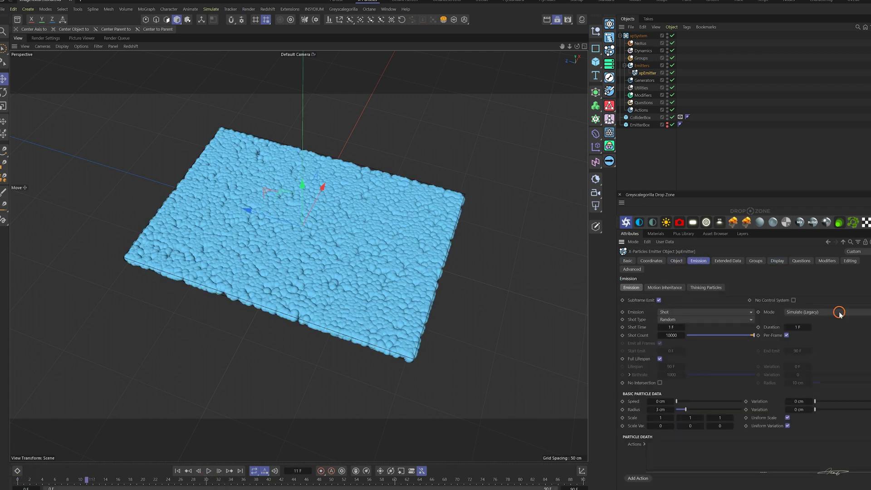
{"action": "left_click", "coordinate": [839, 312]}
{"action": "left_click", "coordinate": [811, 323]}
{"action": "left_click", "coordinate": [177, 470]}
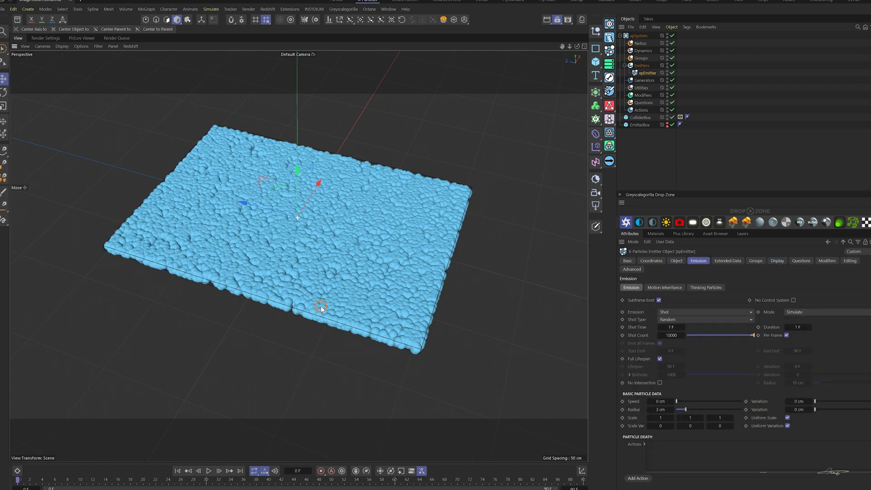
{"action": "left_click_drag", "start_coordinate": [660, 411], "coordinate": [686, 461]}
{"action": "left_click_drag", "start_coordinate": [316, 319], "coordinate": [406, 254], "text": "alt"}
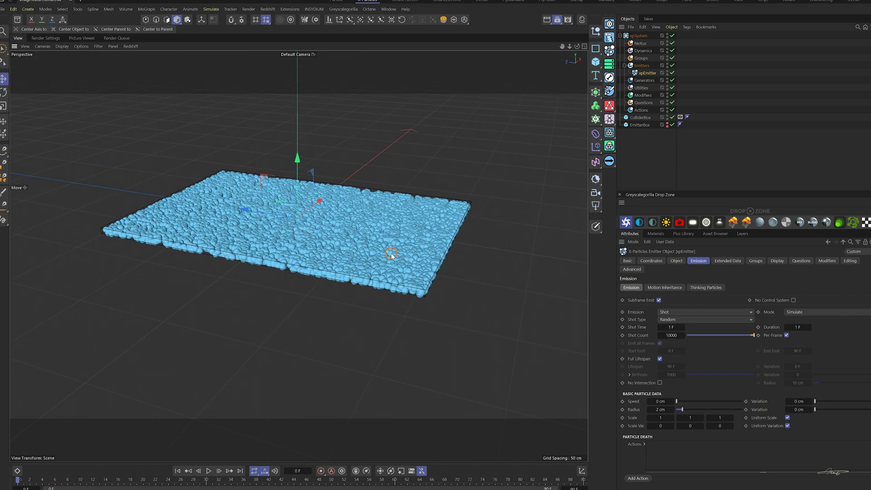
{"action": "left_click_drag", "start_coordinate": [360, 225], "coordinate": [368, 220], "text": "alt"}
Step: Make ColliderBox 8 cm tall and check it in the Front view
{"action": "left_click", "coordinate": [640, 118]}
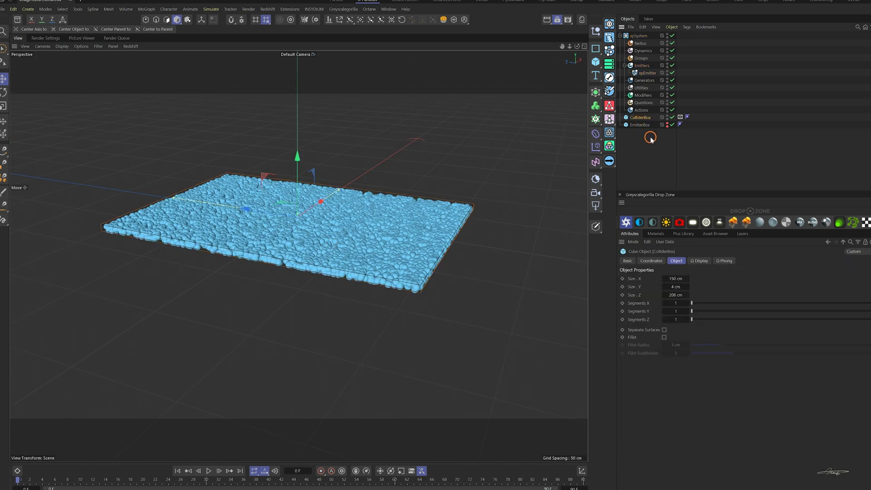
{"action": "double_click", "coordinate": [673, 286]}
{"action": "type", "text": "8"}
{"action": "key", "text": "Return"}
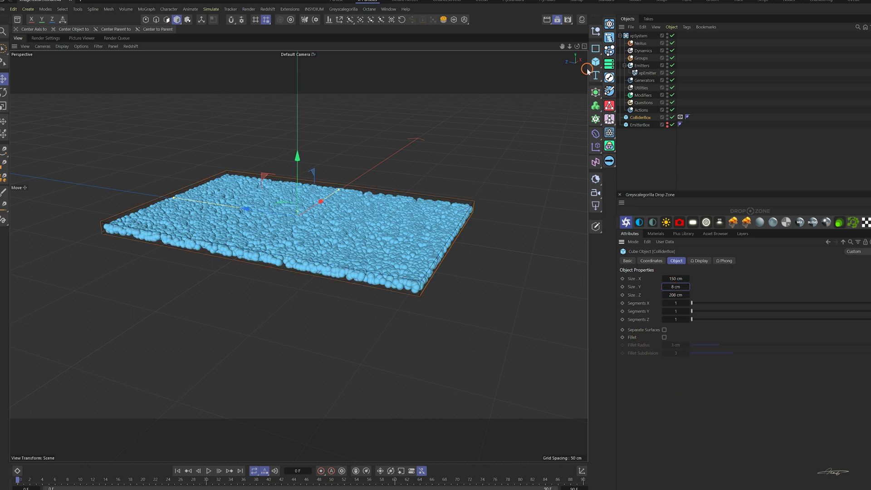
{"action": "left_click", "coordinate": [584, 47]}
{"action": "left_click", "coordinate": [584, 257]}
{"action": "scroll", "coordinate": [346, 241], "scroll_direction": "up", "scroll_amount": 3}
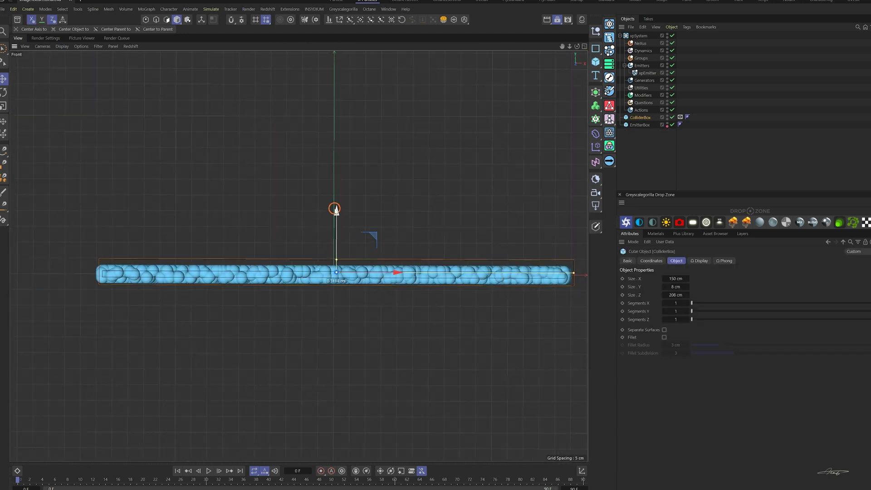
{"action": "key", "text": "F1"}
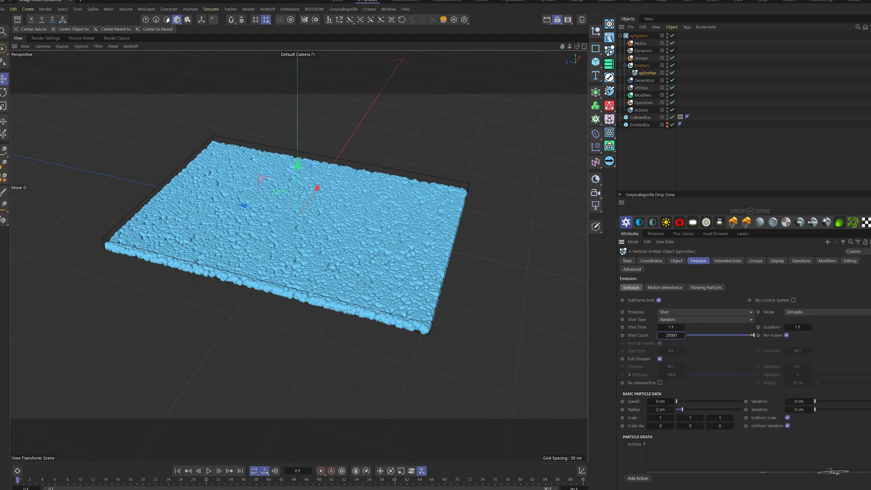
Step: Preview the simulation, rewind to frame 0, and open the command search on ColliderBox
{"action": "left_click", "coordinate": [209, 471]}
{"action": "left_click", "coordinate": [178, 470]}
{"action": "left_click", "coordinate": [642, 117]}
{"action": "key", "text": "shift+c"}
Step: Add an xpCollider tag to ColliderBox with Inside normals, 0% bounce and 100% friction
{"action": "type", "text": "xpcoll"}
{"action": "double_click", "coordinate": [696, 143]}
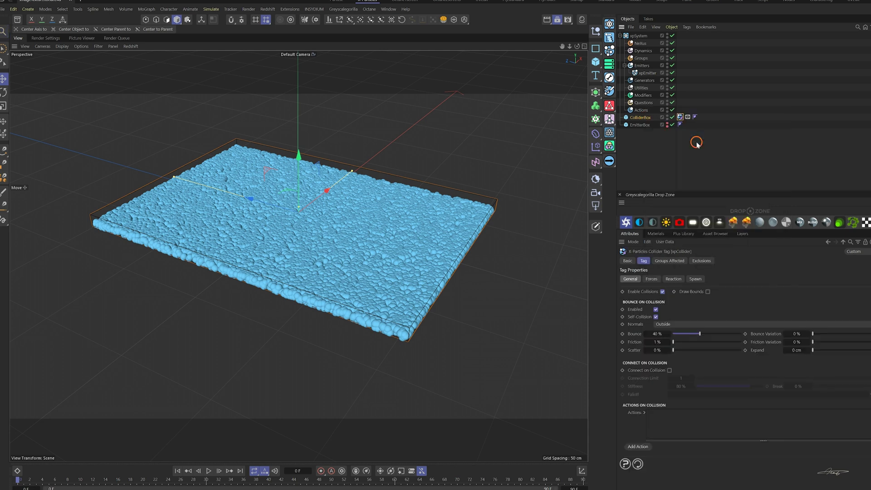
{"action": "left_click", "coordinate": [670, 324]}
{"action": "left_click", "coordinate": [662, 333]}
{"action": "left_click_drag", "start_coordinate": [699, 334], "coordinate": [672, 334]}
{"action": "left_click_drag", "start_coordinate": [647, 344], "coordinate": [781, 343]}
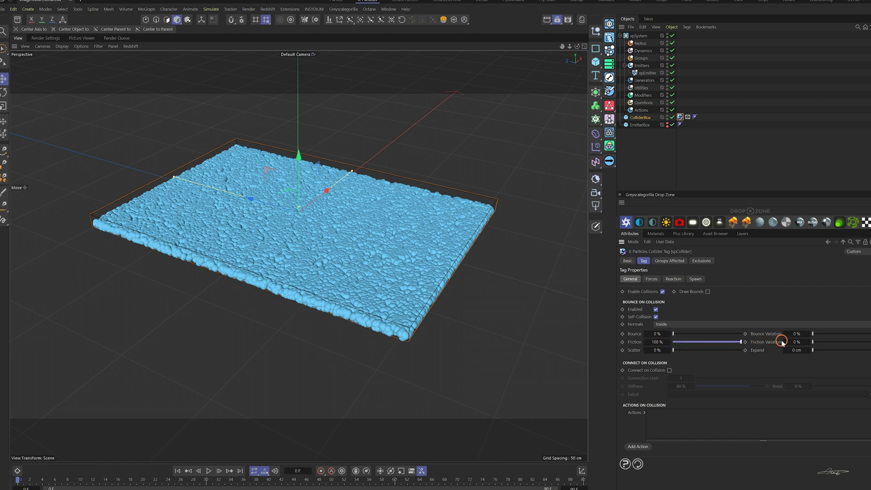
Step: Set the emitter's particle radius to 1 cm and shot count to 30000
{"action": "left_click", "coordinate": [647, 72]}
{"action": "double_click", "coordinate": [660, 409]}
{"action": "type", "text": "1"}
{"action": "key", "text": "Return"}
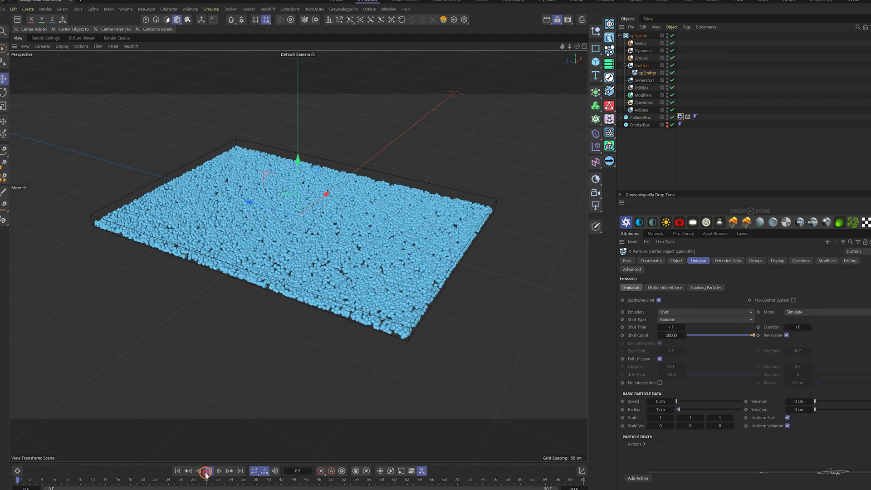
{"action": "double_click", "coordinate": [667, 335]}
{"action": "type", "text": "30000"}
{"action": "key", "text": "Return"}
{"action": "left_click_drag", "start_coordinate": [370, 150], "coordinate": [390, 216], "text": "alt"}
Step: Add an xpGravity modifier and preview the particles falling
{"action": "left_click", "coordinate": [644, 96]}
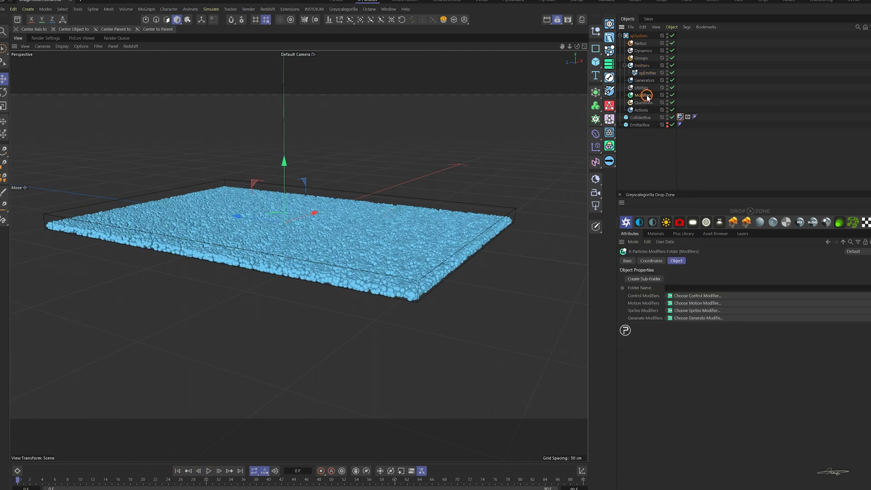
{"action": "left_click", "coordinate": [771, 303]}
{"action": "left_click", "coordinate": [683, 187]}
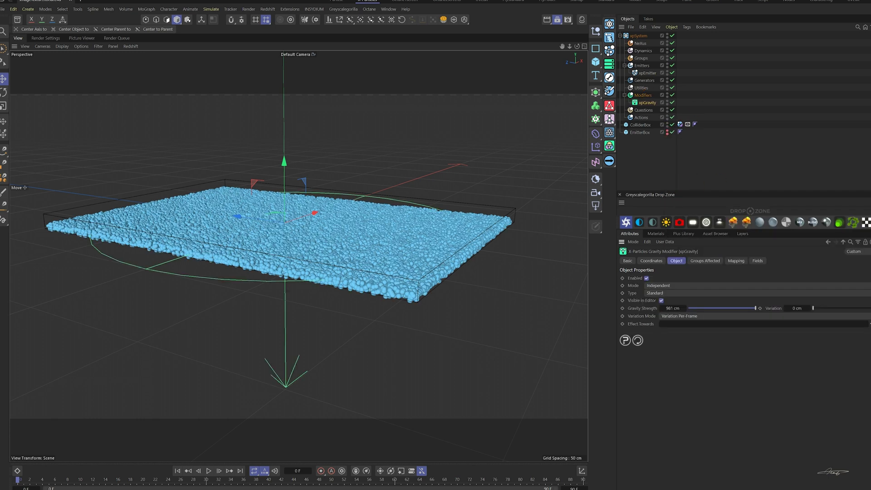
{"action": "left_click_drag", "start_coordinate": [301, 243], "coordinate": [307, 352], "text": "alt"}
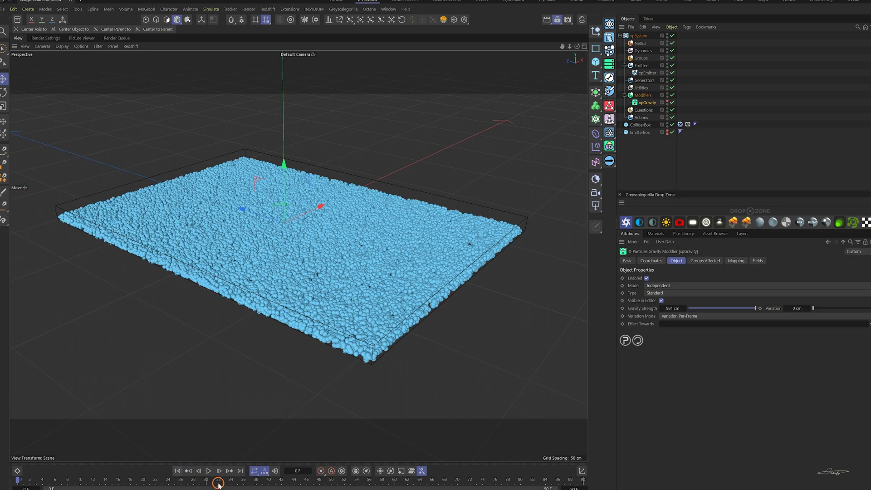
{"action": "left_click", "coordinate": [207, 471]}
{"action": "left_click", "coordinate": [208, 472]}
{"action": "mouse_move", "coordinate": [311, 303]}
{"action": "left_mouse_down", "text": "alt"}
{"action": "mouse_move", "coordinate": [311, 296]}
{"action": "mouse_move", "coordinate": [312, 304]}
{"action": "left_mouse_up", "text": "alt"}
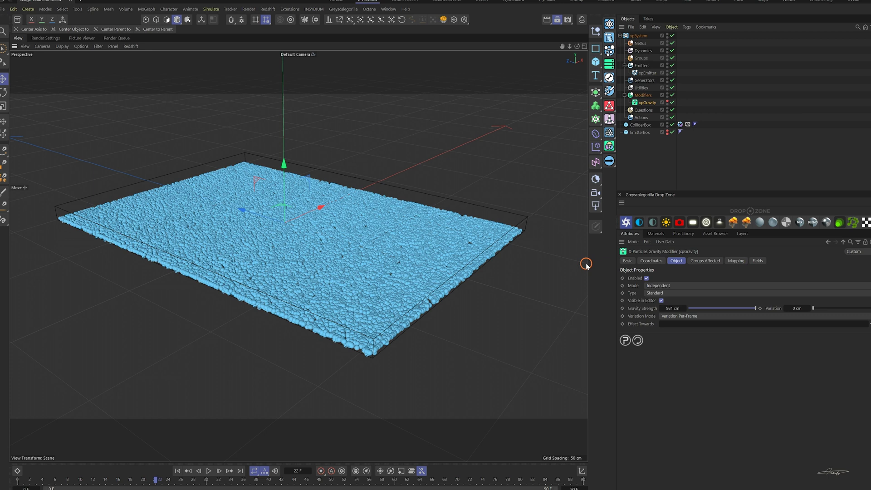
Step: Add an xpFluidFX solver under Dynamics and replay the simulation from the start
{"action": "left_click", "coordinate": [649, 51]}
{"action": "left_click", "coordinate": [755, 295]}
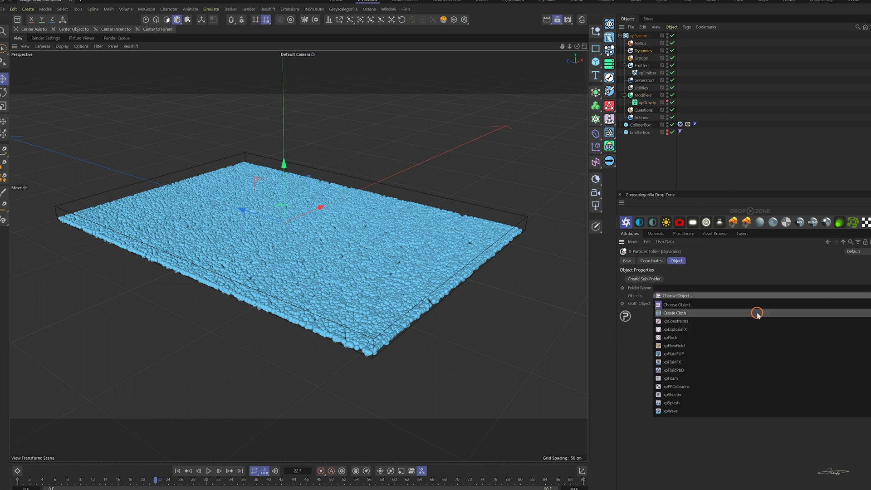
{"action": "left_click", "coordinate": [673, 362]}
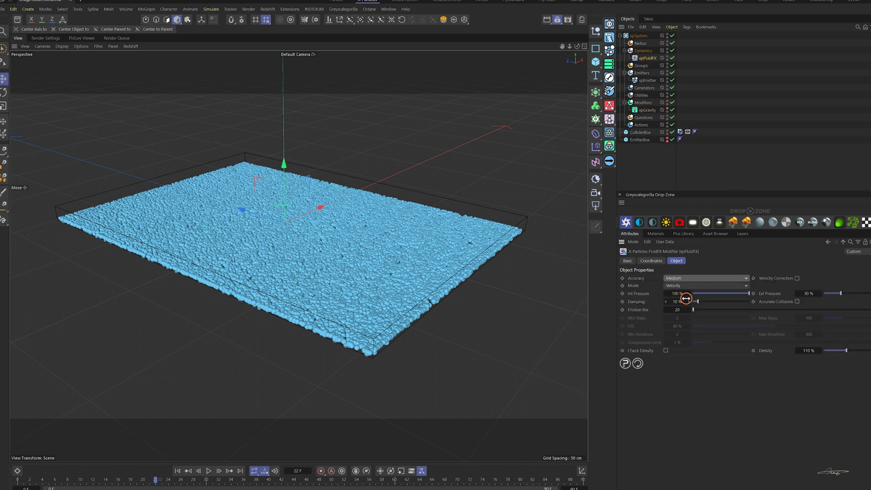
{"action": "left_click", "coordinate": [177, 470]}
{"action": "left_click", "coordinate": [208, 470]}
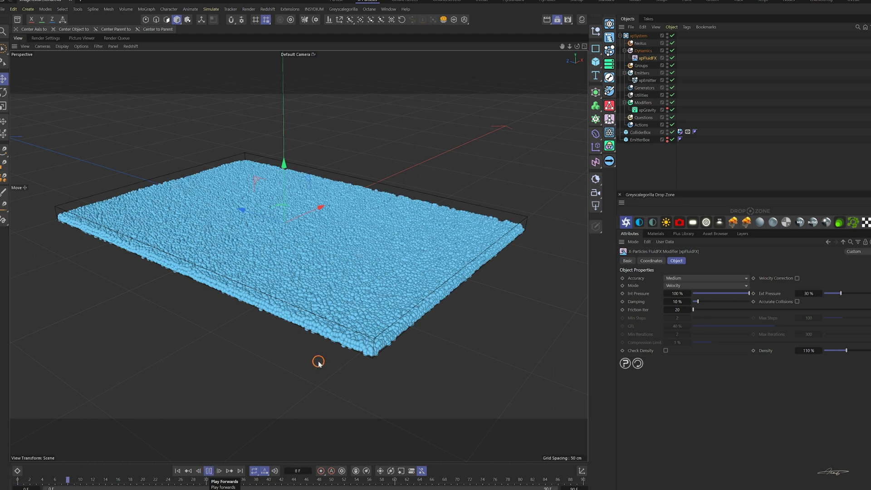
{"action": "left_click", "coordinate": [209, 471]}
{"action": "left_click_drag", "start_coordinate": [301, 356], "coordinate": [380, 342], "text": "alt"}
Step: Raise the xpEmitter's Fluid Data friction to 100% and replay the simulation
{"action": "left_click", "coordinate": [647, 80]}
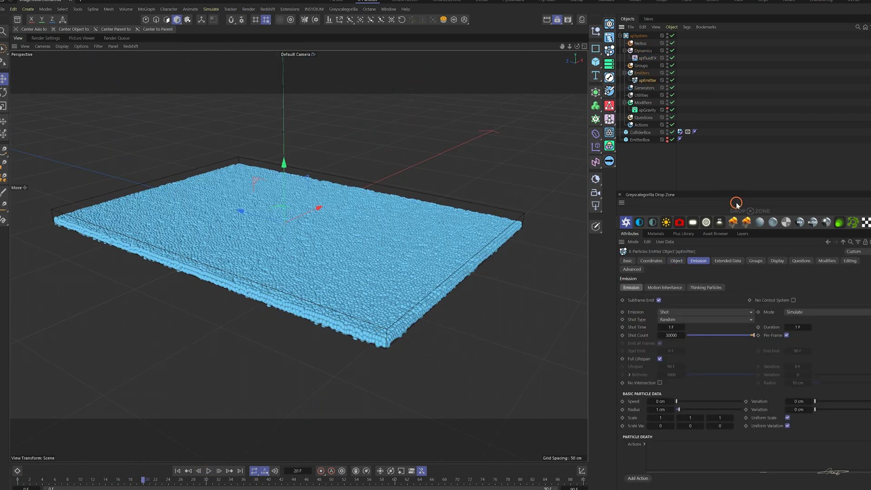
{"action": "left_click", "coordinate": [728, 261]}
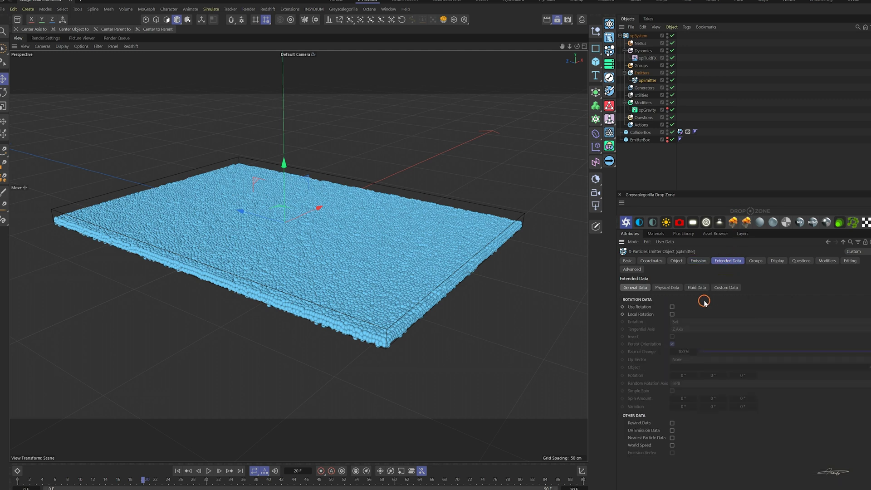
{"action": "left_click", "coordinate": [695, 288]}
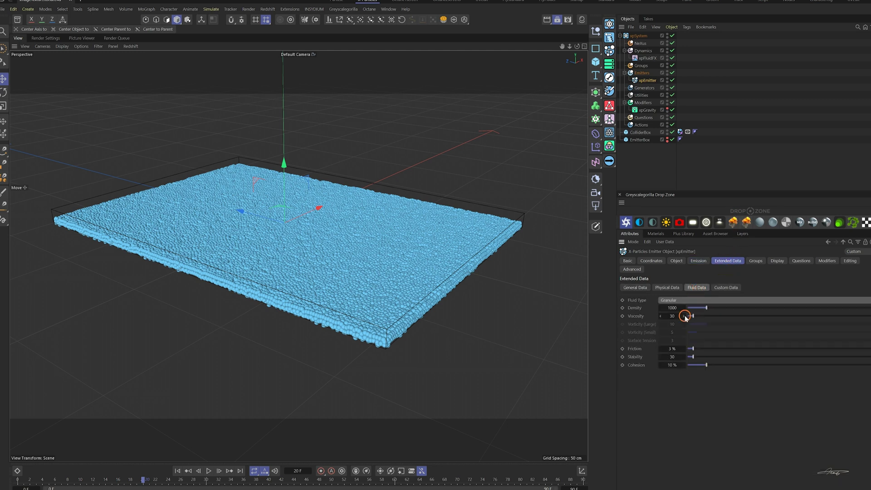
{"action": "left_click_drag", "start_coordinate": [692, 348], "coordinate": [864, 348]}
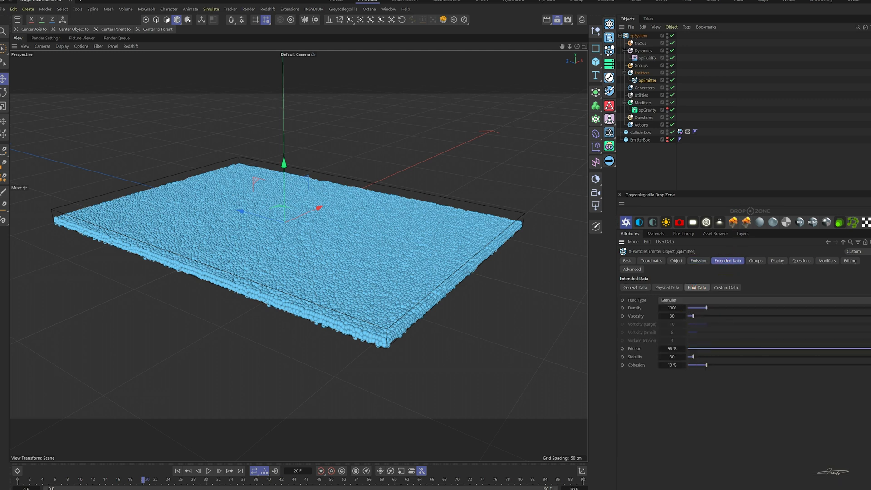
{"action": "left_click", "coordinate": [177, 470]}
{"action": "left_click", "coordinate": [209, 471]}
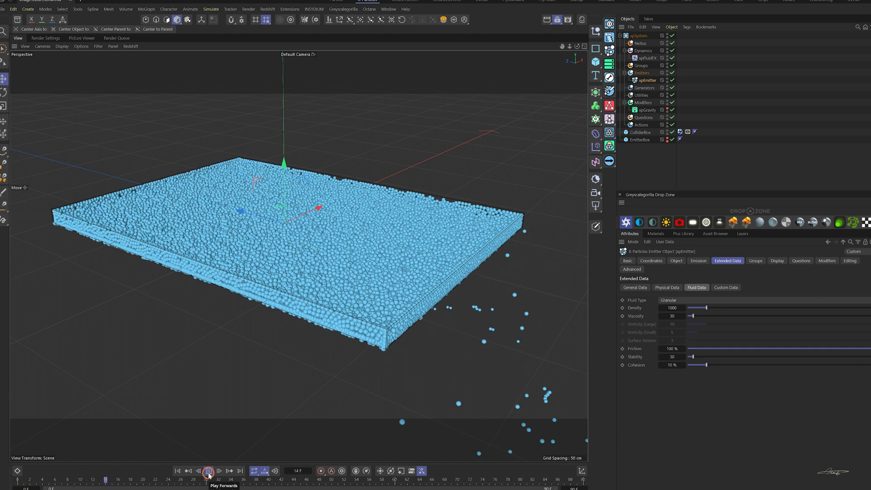
{"action": "left_click", "coordinate": [208, 471]}
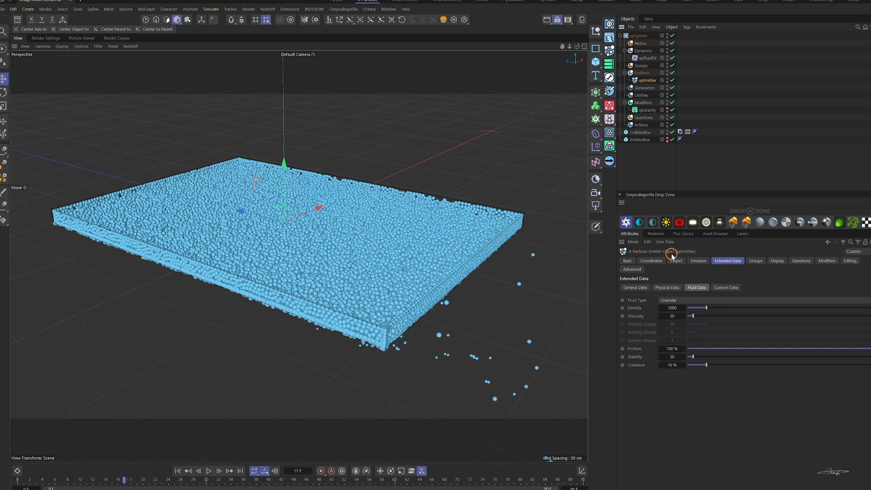
{"action": "left_click", "coordinate": [694, 261]}
Step: Replay the simulation from the start, stopping at frame 27
{"action": "left_click", "coordinate": [705, 389]}
{"action": "left_click", "coordinate": [178, 471]}
{"action": "left_click", "coordinate": [209, 471]}
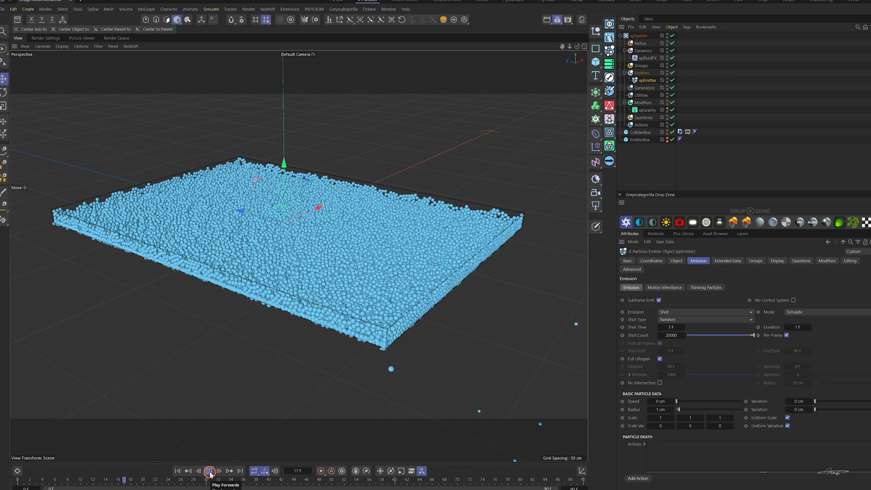
{"action": "left_click", "coordinate": [209, 471]}
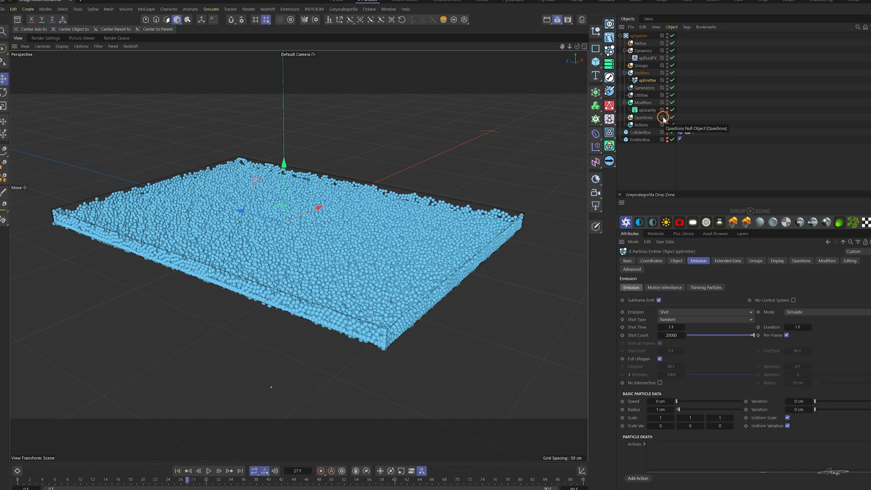
Step: Set EmitterBox's height to 4 cm in the Front view, then hide it in the viewport
{"action": "left_click", "coordinate": [643, 140]}
{"action": "left_click", "coordinate": [718, 348]}
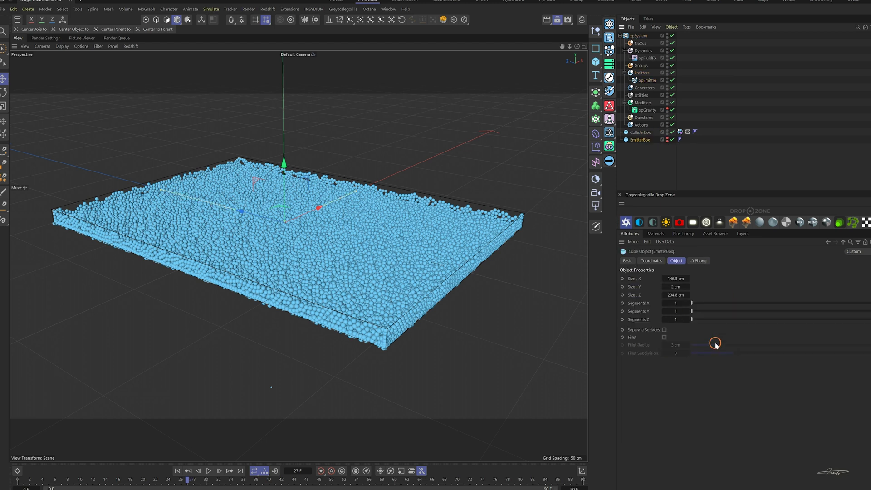
{"action": "left_click", "coordinate": [584, 46]}
{"action": "left_click", "coordinate": [583, 257]}
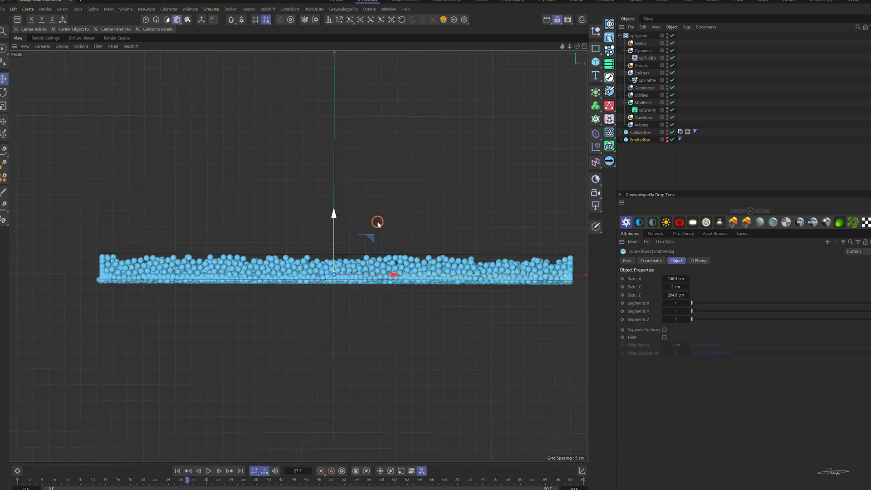
{"action": "double_click", "coordinate": [673, 288]}
{"action": "type", "text": "4"}
{"action": "left_click", "coordinate": [717, 392]}
{"action": "left_click", "coordinate": [666, 138]}
{"action": "key", "text": "F5"}
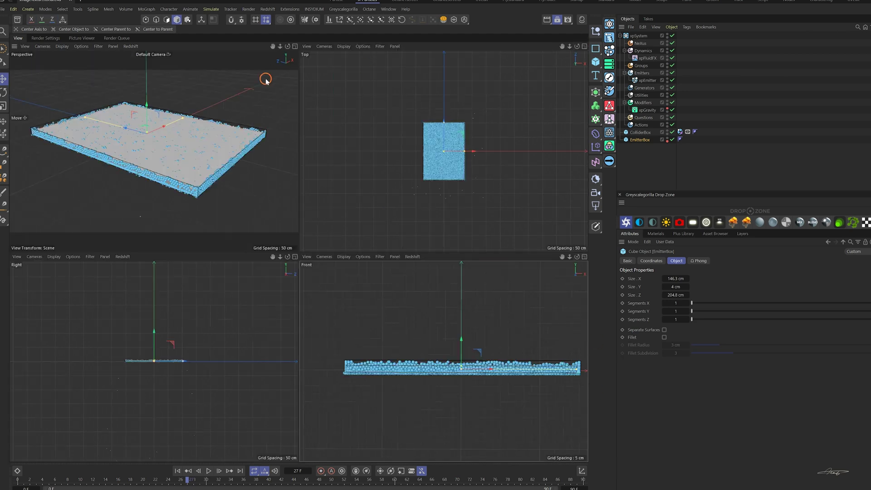
{"action": "key", "text": "F1"}
{"action": "left_click", "coordinate": [667, 138]}
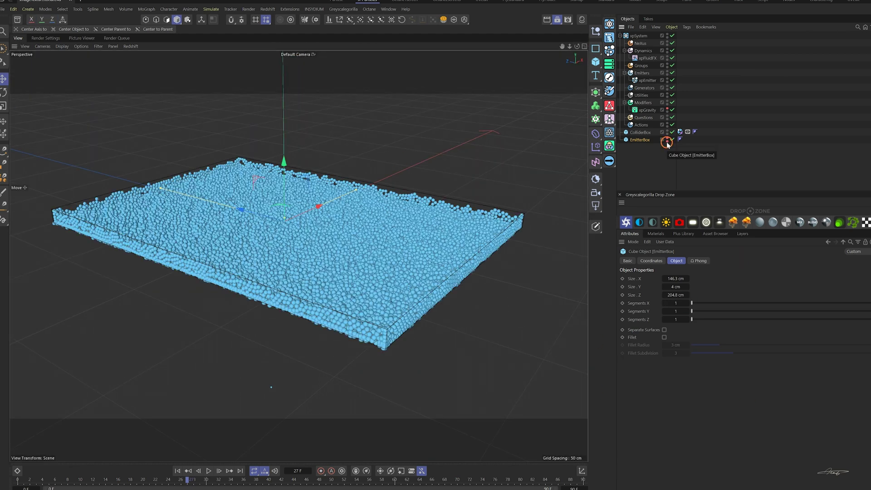
Step: Give the emitter's particles 100% friction and 0% bounce, then replay the simulation from frame 0
{"action": "left_click", "coordinate": [177, 470]}
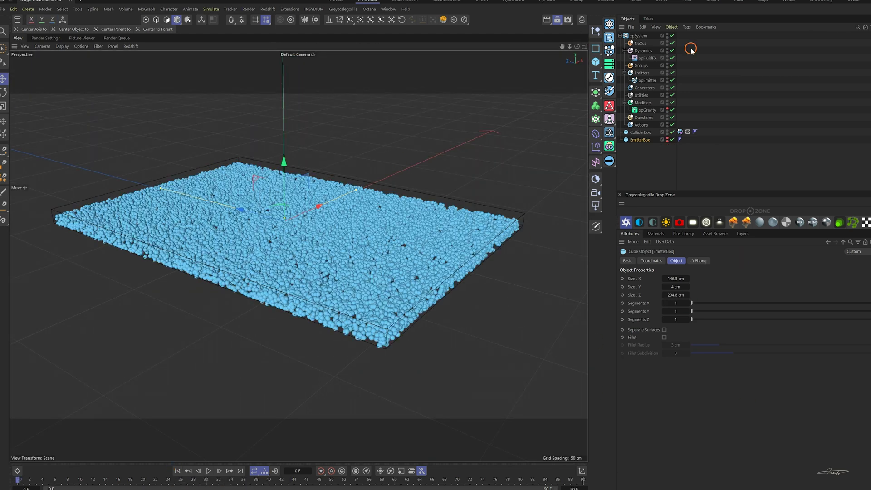
{"action": "left_click", "coordinate": [647, 79]}
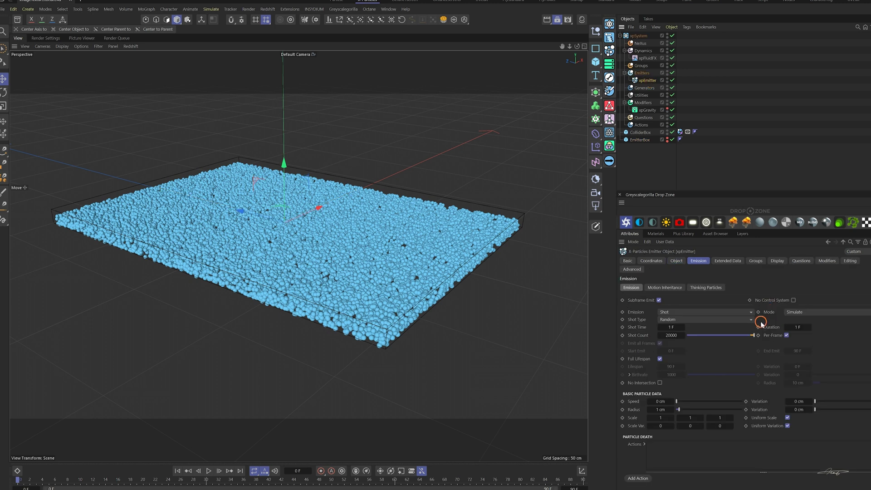
{"action": "left_click", "coordinate": [728, 260]}
{"action": "left_click", "coordinate": [673, 288]}
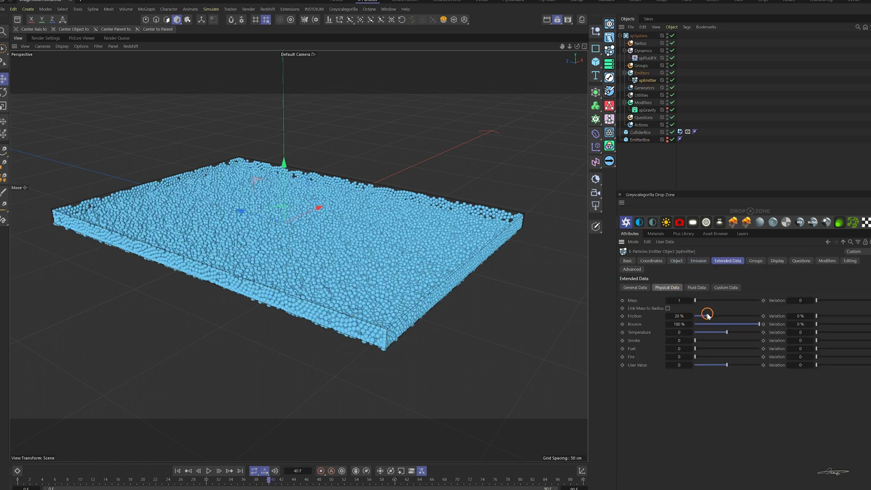
{"action": "left_click_drag", "start_coordinate": [707, 315], "coordinate": [761, 316]}
{"action": "left_click_drag", "start_coordinate": [758, 325], "coordinate": [671, 326]}
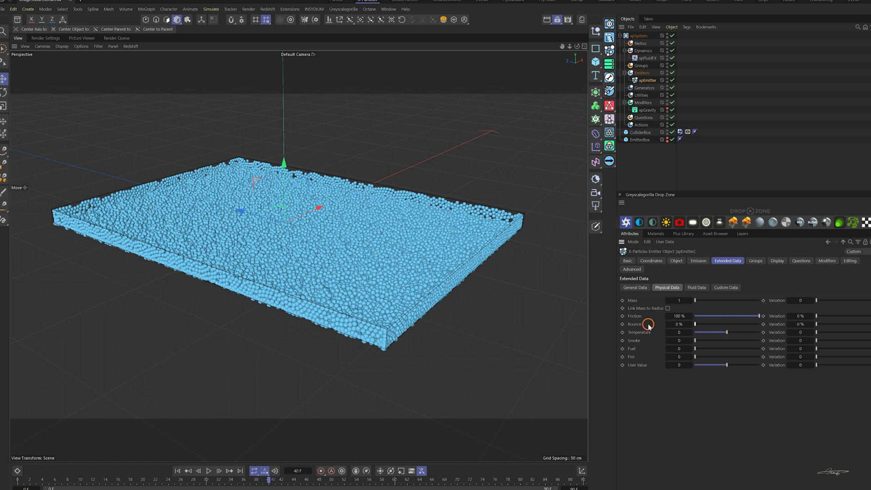
{"action": "left_click", "coordinate": [627, 287]}
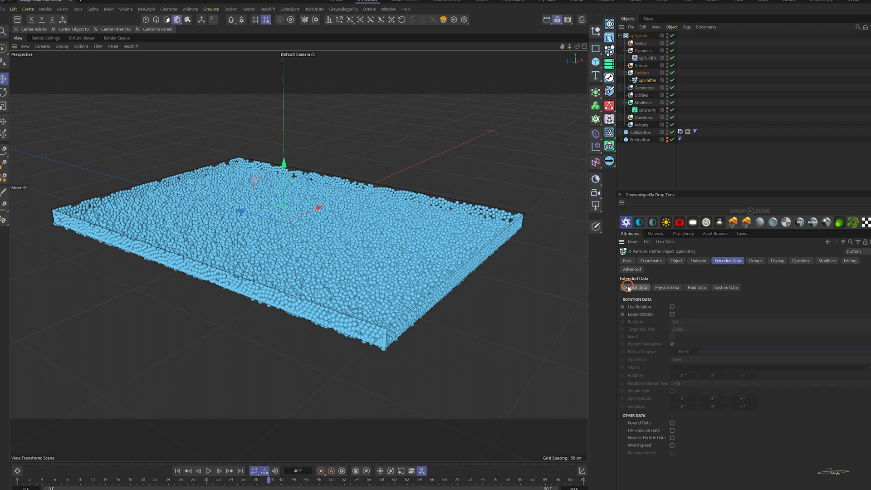
{"action": "left_click", "coordinate": [177, 471]}
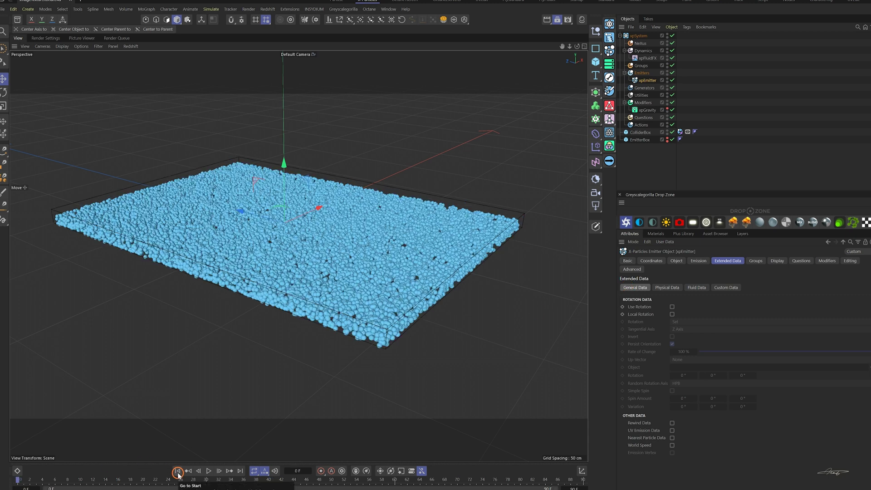
{"action": "left_click", "coordinate": [208, 471]}
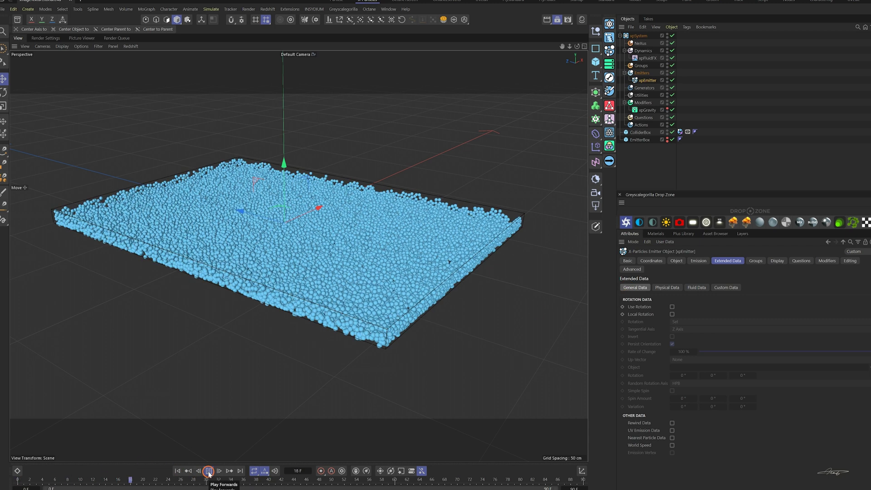
Step: Create a new default material and apply it to EmitterBox
{"action": "left_click", "coordinate": [178, 472]}
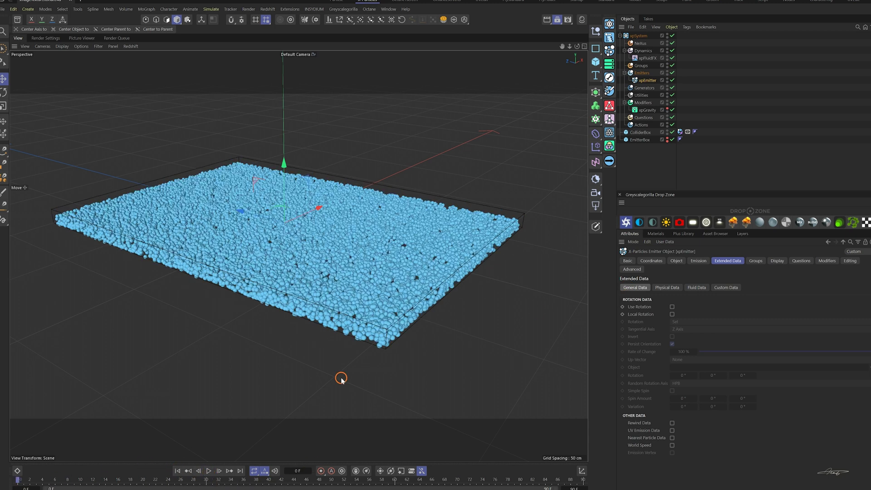
{"action": "left_click", "coordinate": [676, 261]}
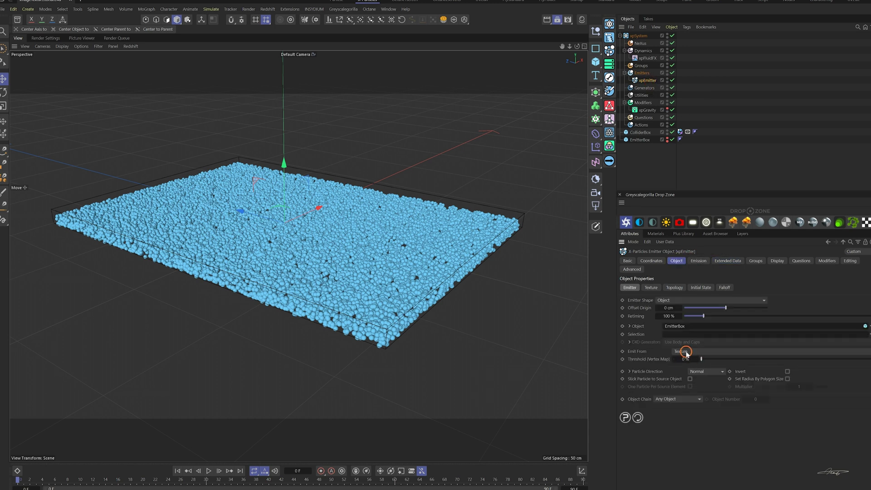
{"action": "left_click", "coordinate": [652, 288]}
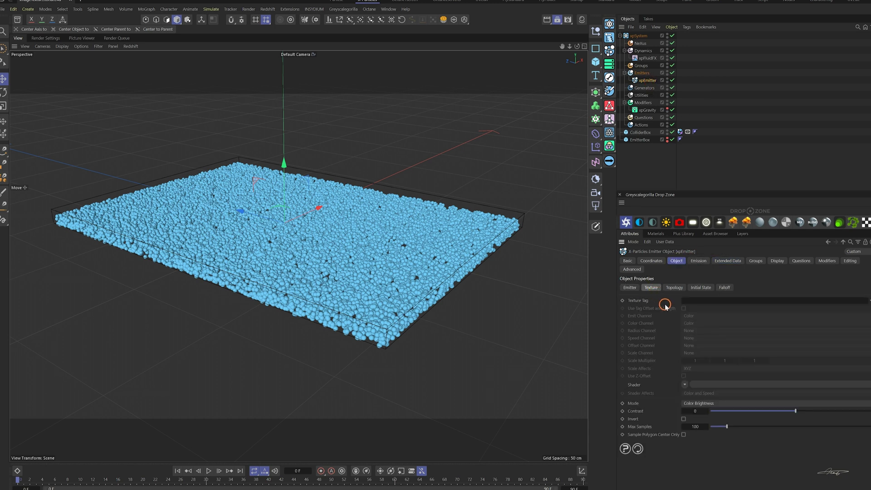
{"action": "left_click", "coordinate": [658, 235]}
{"action": "left_click", "coordinate": [633, 242]}
{"action": "mouse_move", "coordinate": [634, 284]}
{"action": "left_click", "coordinate": [725, 313]}
{"action": "left_click_drag", "start_coordinate": [653, 148], "coordinate": [637, 141]}
Step: Load the rose photo 2K8A8547-2.jpg as the material's colour texture
{"action": "double_click", "coordinate": [628, 258]}
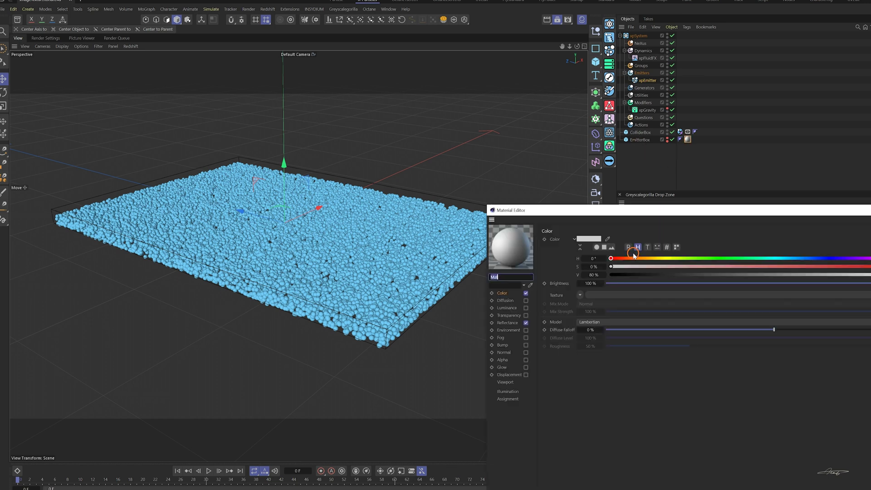
{"action": "left_click", "coordinate": [580, 296]}
{"action": "left_click", "coordinate": [605, 323]}
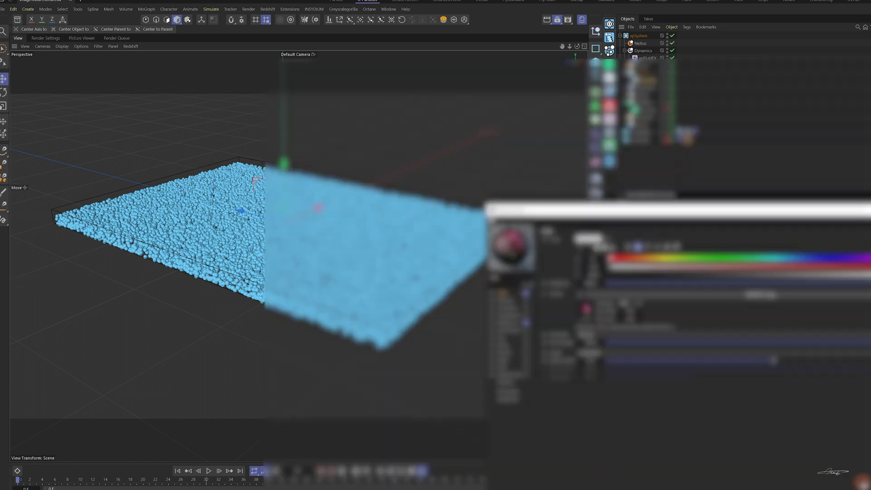
{"action": "left_click_drag", "start_coordinate": [823, 208], "coordinate": [721, 180]}
Step: Link EmitterBox's material tag as the emitter's particle colour texture
{"action": "left_click", "coordinate": [834, 181]}
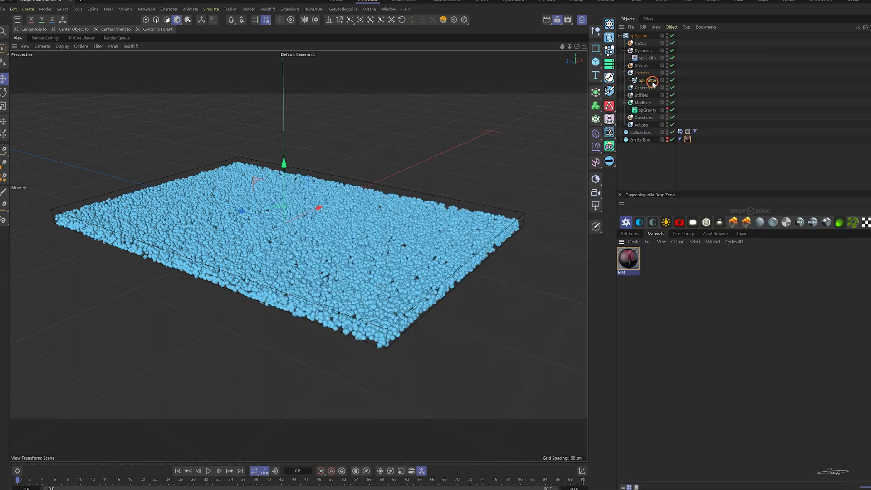
{"action": "left_click", "coordinate": [632, 234]}
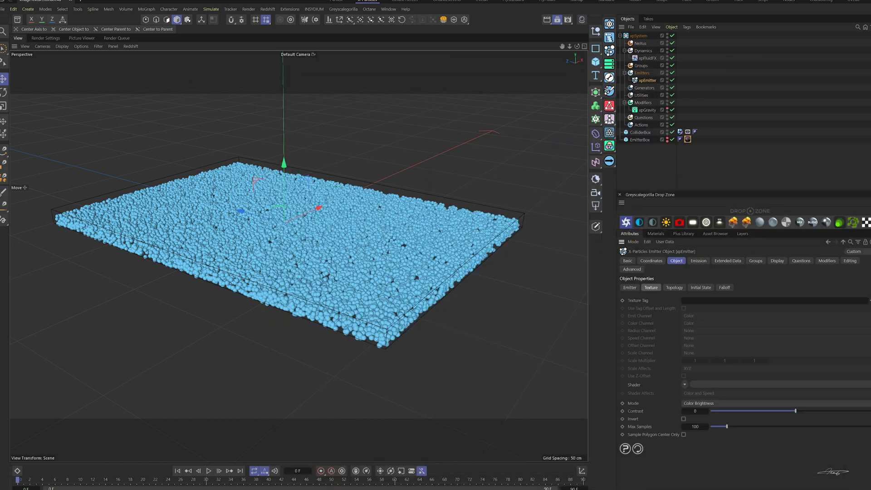
{"action": "left_click", "coordinate": [687, 138]}
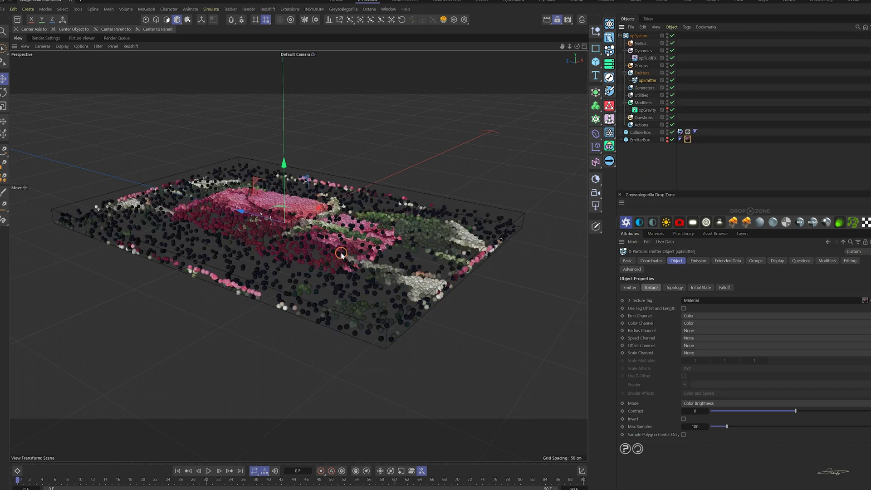
{"action": "left_click_drag", "start_coordinate": [305, 323], "coordinate": [266, 357], "text": "alt"}
{"action": "left_click_drag", "start_coordinate": [301, 251], "coordinate": [314, 346], "text": "alt"}
Step: Set the emitter's Emit Channel to None so particles fill the whole box
{"action": "left_click", "coordinate": [685, 315]}
{"action": "left_click", "coordinate": [694, 324]}
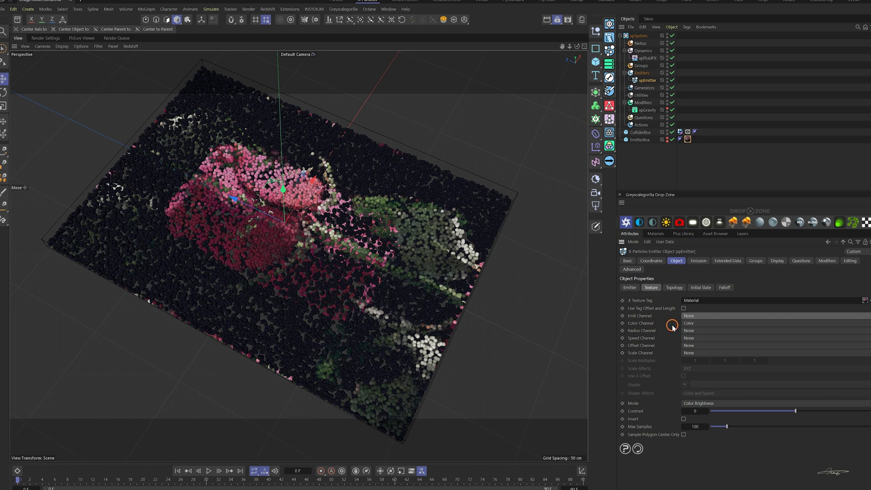
{"action": "left_click_drag", "start_coordinate": [367, 281], "coordinate": [325, 326], "text": "alt"}
Step: Set EmitterBox's material tag projection to Flat in the Top view
{"action": "left_click", "coordinate": [584, 46]}
{"action": "left_click", "coordinate": [584, 46]}
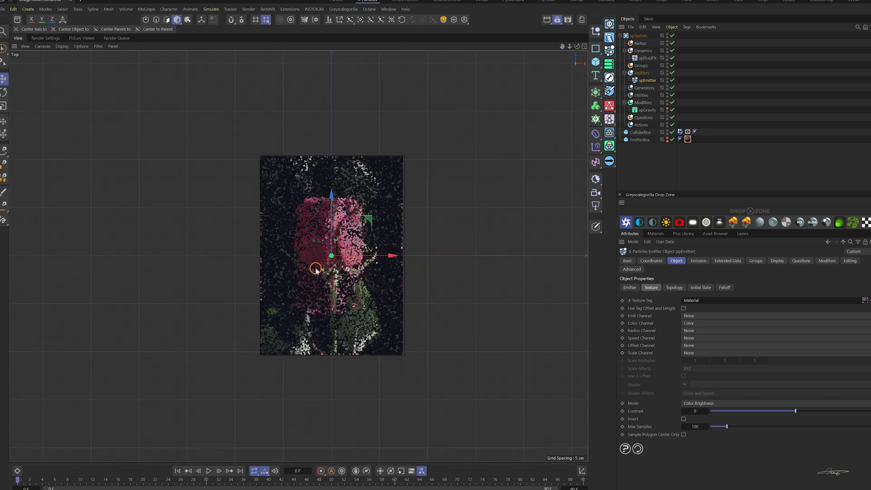
{"action": "left_click", "coordinate": [687, 139]}
{"action": "left_click", "coordinate": [731, 293]}
{"action": "left_click", "coordinate": [727, 320]}
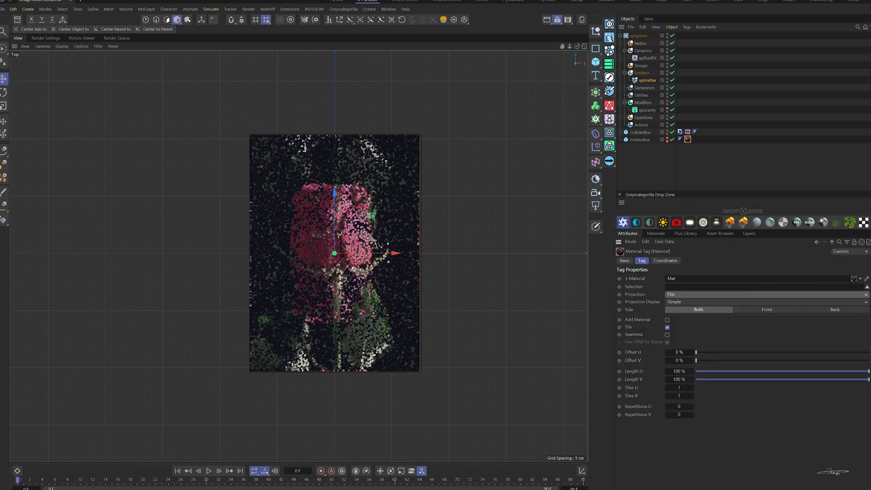
{"action": "left_click", "coordinate": [653, 164]}
Step: Fit the rose texture to a region drawn over the whole slab
{"action": "right_click", "coordinate": [687, 139]}
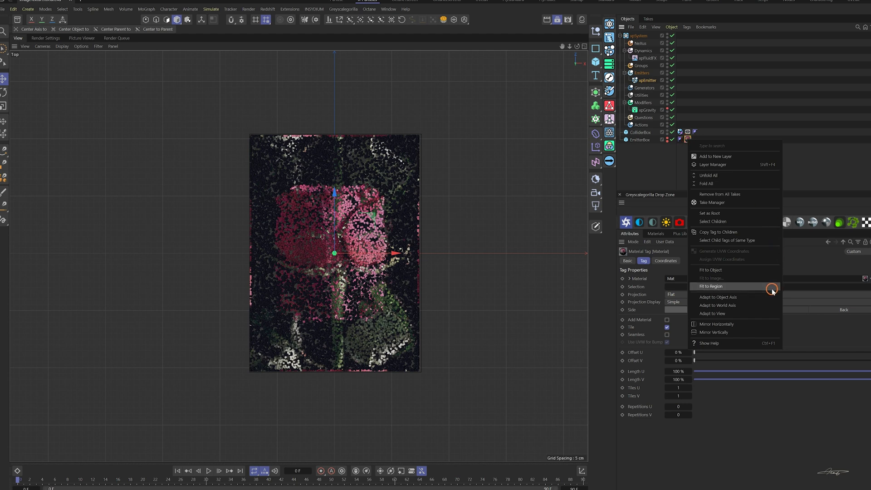
{"action": "left_click", "coordinate": [757, 286]}
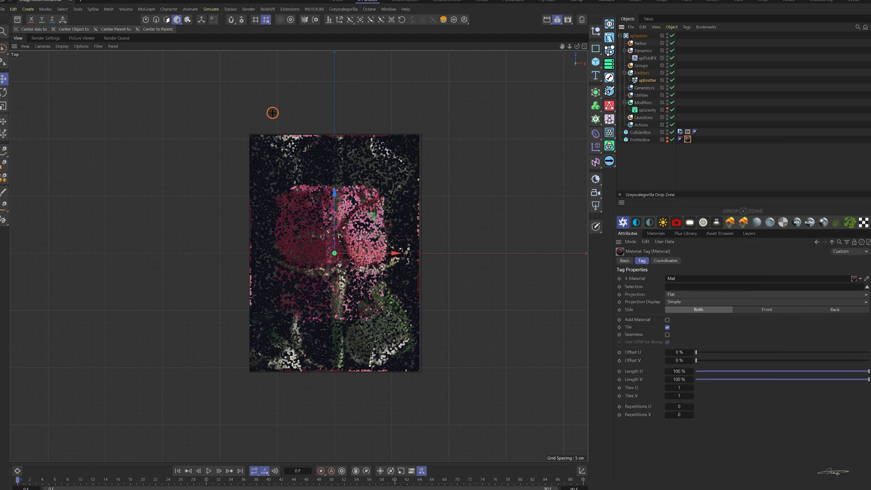
{"action": "left_click_drag", "start_coordinate": [251, 133], "coordinate": [420, 371]}
Step: Play the simulation to frame 19 and inspect the particle rose in Perspective
{"action": "left_click", "coordinate": [584, 46]}
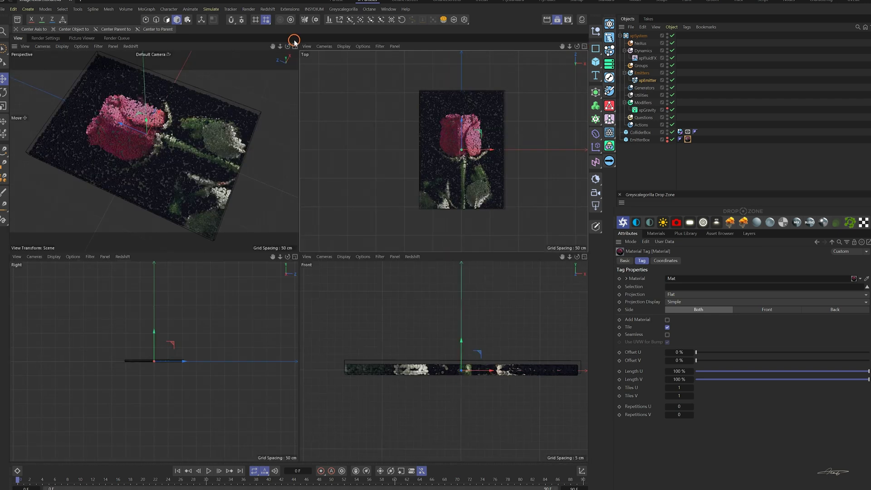
{"action": "left_click", "coordinate": [294, 47]}
{"action": "left_click_drag", "start_coordinate": [458, 263], "coordinate": [390, 363], "text": "alt"}
{"action": "left_click", "coordinate": [207, 471]}
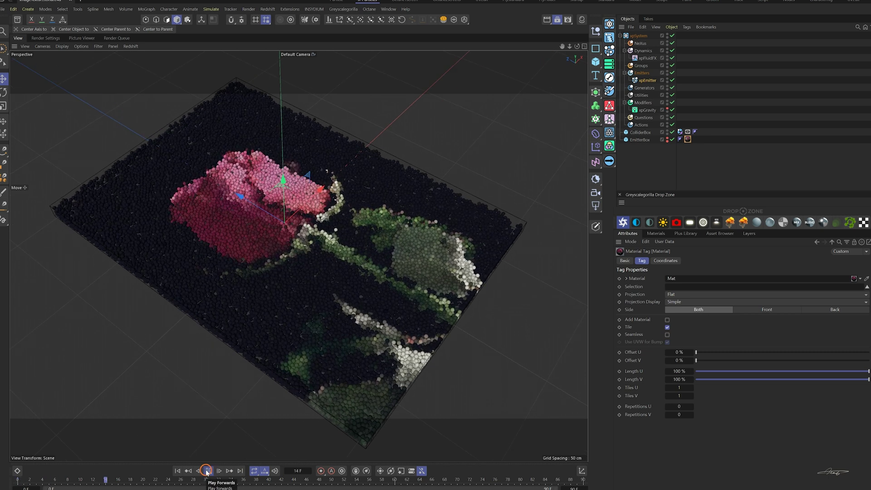
{"action": "left_click", "coordinate": [207, 471]}
{"action": "mouse_move", "coordinate": [281, 289]}
{"action": "left_mouse_down", "text": "alt"}
{"action": "mouse_move", "coordinate": [293, 293]}
{"action": "mouse_move", "coordinate": [289, 283]}
{"action": "left_mouse_up", "text": "alt"}
Step: Add a plane named Floor with an xpCollider tag at 0% bounce and 100% friction
{"action": "left_click_drag", "start_coordinate": [596, 61], "coordinate": [620, 87]}
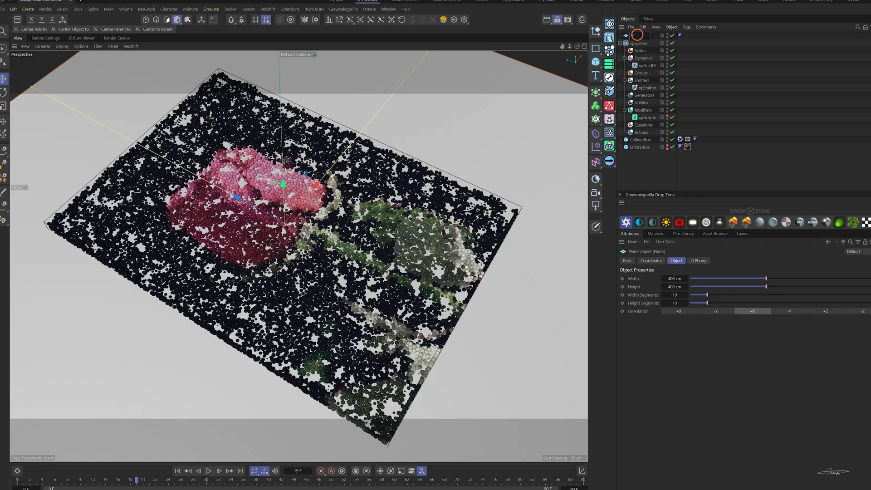
{"action": "key", "text": "Return"}
{"action": "key", "text": "shift+c"}
{"action": "double_click", "coordinate": [725, 63]}
{"action": "left_click_drag", "start_coordinate": [699, 333], "coordinate": [741, 341]}
Step: Lower the Floor plane below the particles in the Front view
{"action": "left_click", "coordinate": [583, 46]}
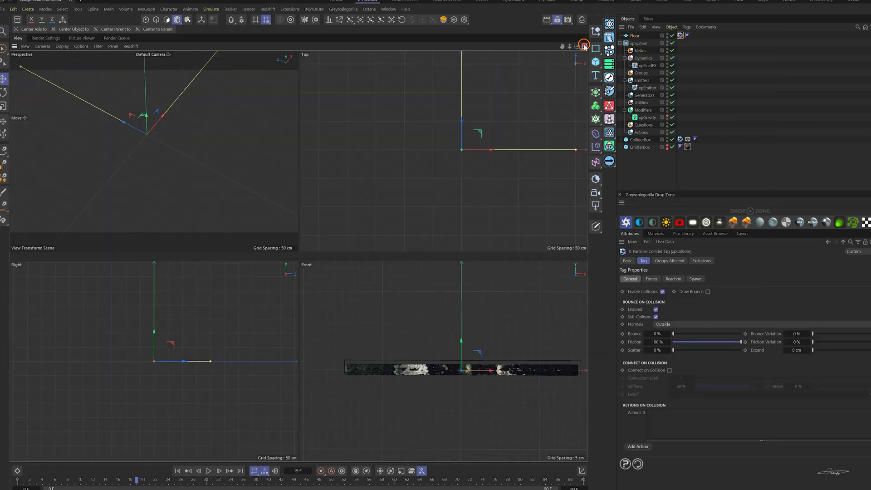
{"action": "left_click", "coordinate": [583, 249]}
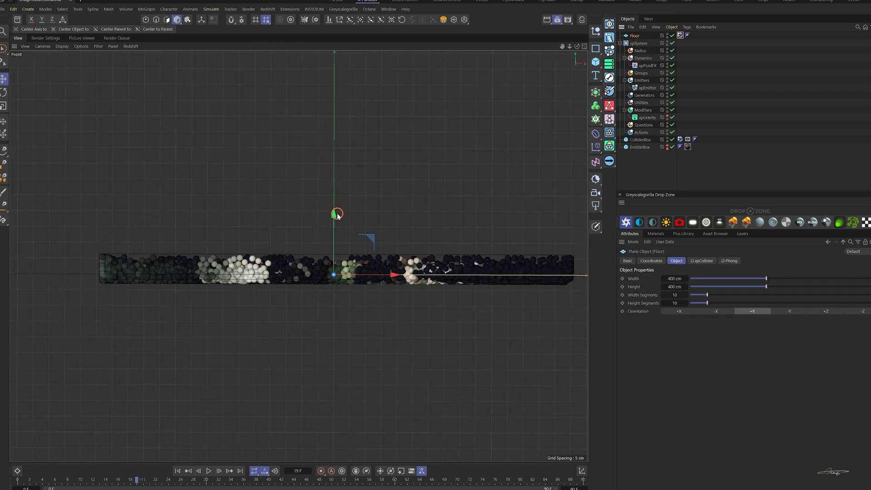
{"action": "left_click_drag", "start_coordinate": [333, 214], "coordinate": [331, 225]}
{"action": "left_click", "coordinate": [583, 46]}
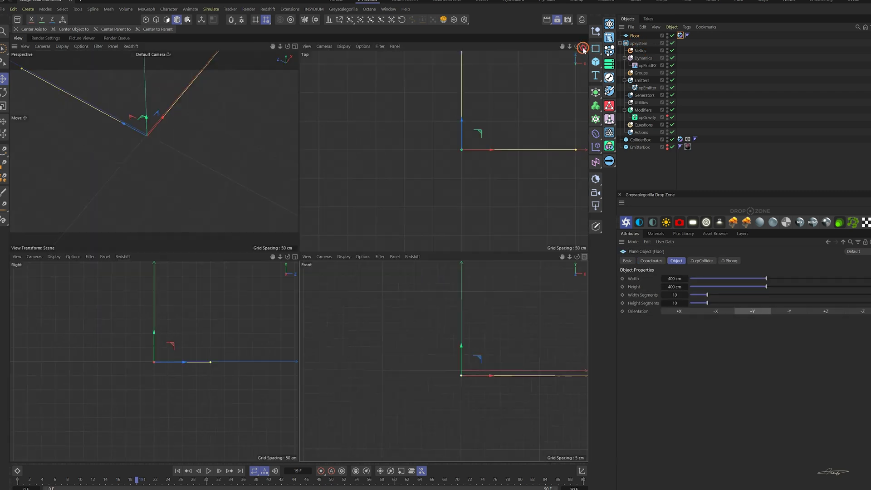
{"action": "left_click", "coordinate": [293, 46]}
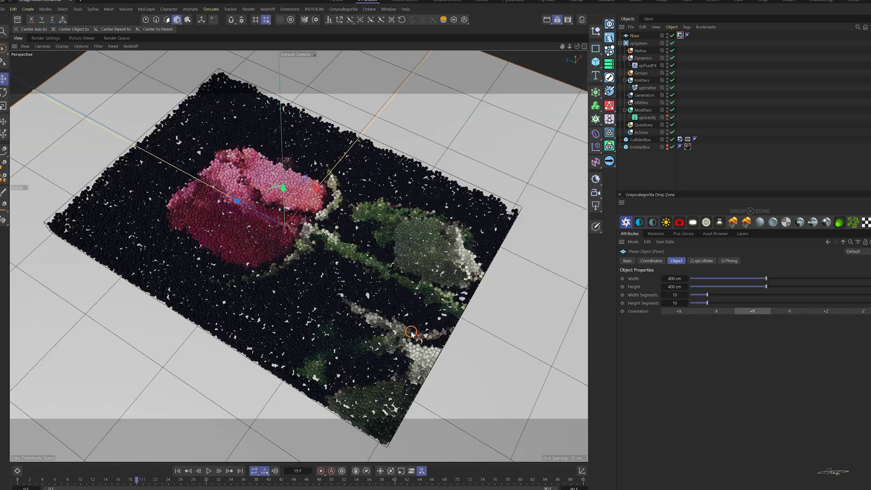
Step: Add a sphere with an 8 cm radius and place it beside the particle slab
{"action": "left_click", "coordinate": [595, 62]}
{"action": "left_click", "coordinate": [673, 102]}
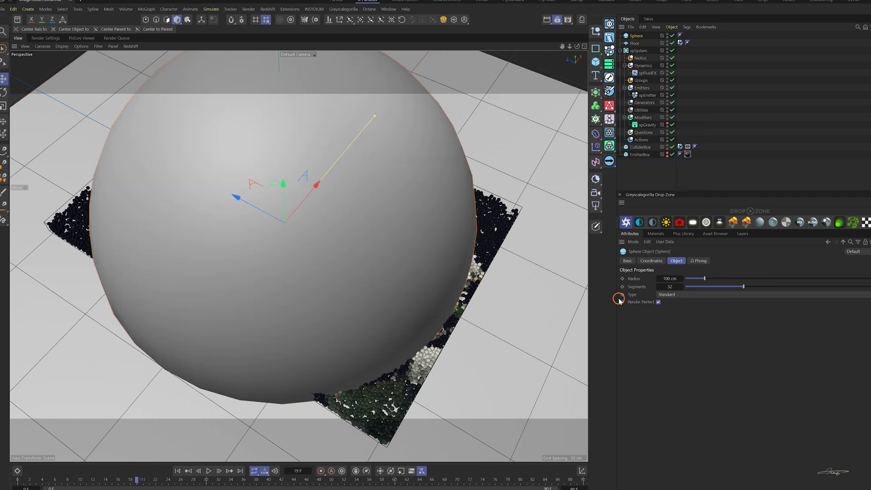
{"action": "left_click_drag", "start_coordinate": [655, 279], "coordinate": [680, 279]}
{"action": "type", "text": "10"}
{"action": "key", "text": "Return"}
{"action": "left_click_drag", "start_coordinate": [319, 184], "coordinate": [400, 85]}
{"action": "left_click_drag", "start_coordinate": [659, 279], "coordinate": [680, 278]}
{"action": "type", "text": "8"}
{"action": "key", "text": "Return"}
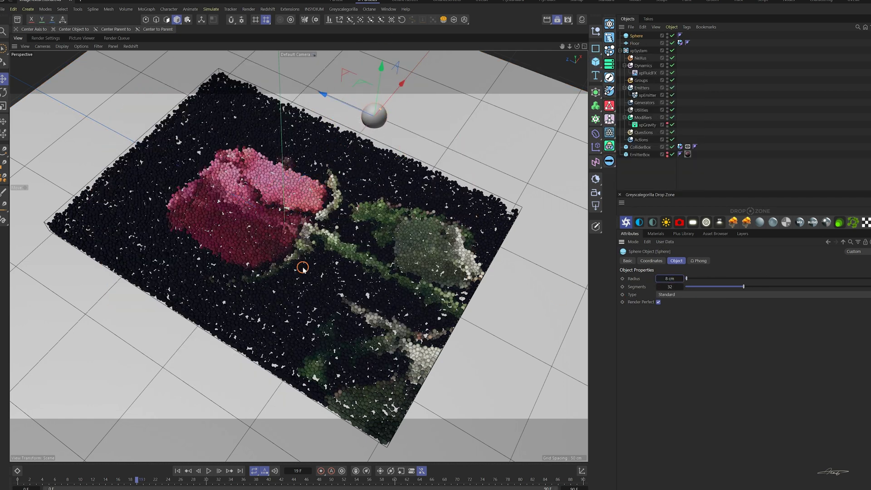
Step: Draw a three-point spline in Top view from right of the slab to the rose head
{"action": "left_click", "coordinate": [583, 45]}
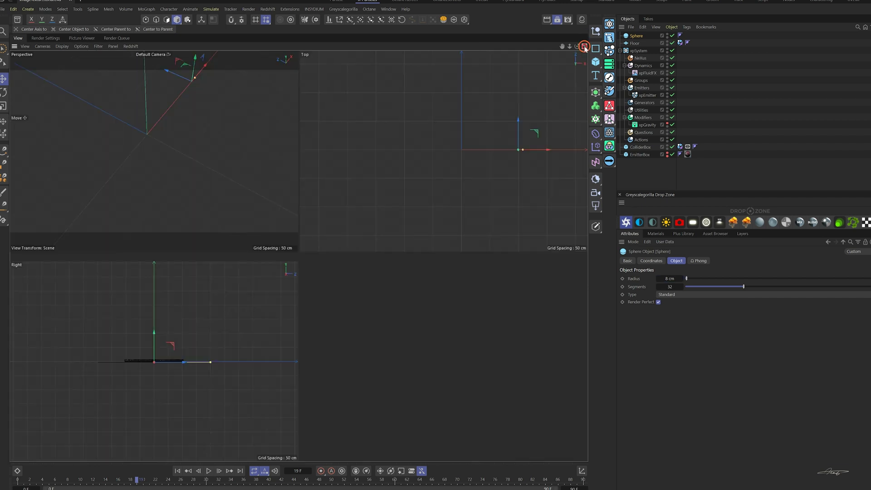
{"action": "left_click", "coordinate": [584, 46]}
{"action": "left_click", "coordinate": [4, 151]}
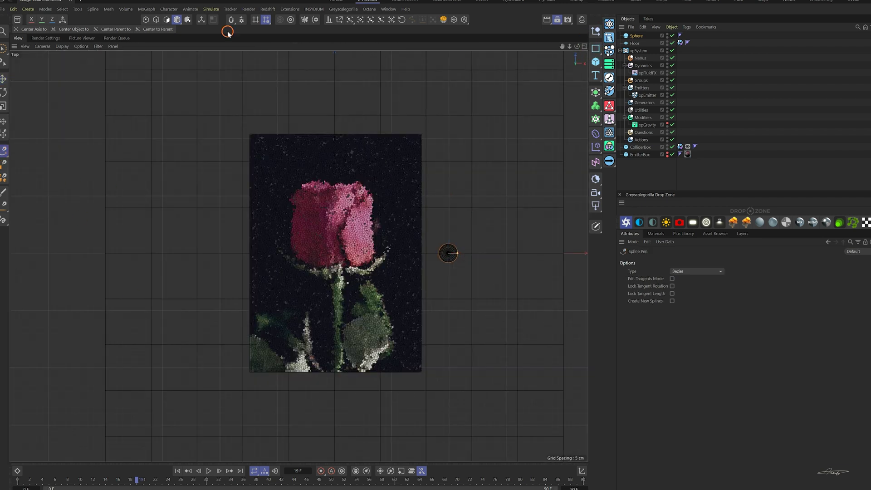
{"action": "left_click", "coordinate": [483, 252]}
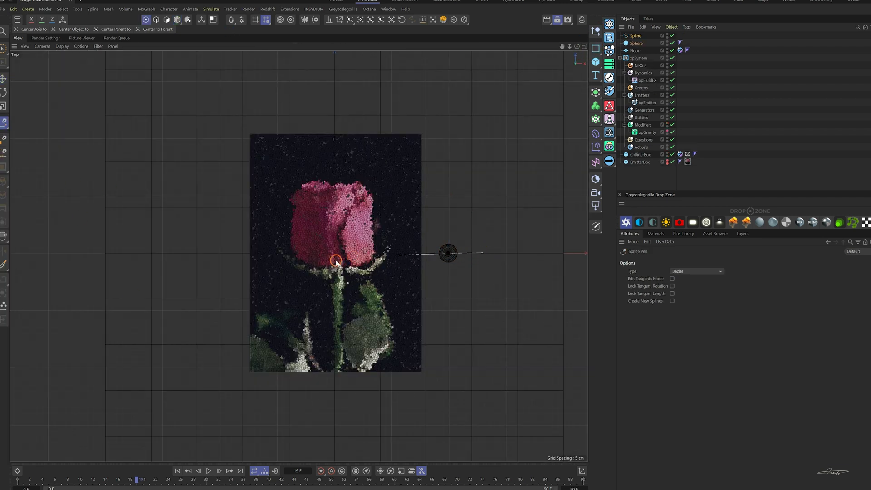
{"action": "left_click", "coordinate": [287, 285]}
{"action": "left_click", "coordinate": [187, 218]}
Step: Move the spline's right end point up and outward, then check it in Perspective
{"action": "left_click", "coordinate": [484, 254]}
{"action": "key", "text": "e"}
{"action": "left_click_drag", "start_coordinate": [483, 191], "coordinate": [484, 181]}
{"action": "left_click_drag", "start_coordinate": [540, 242], "coordinate": [559, 242]}
{"action": "left_click", "coordinate": [584, 47]}
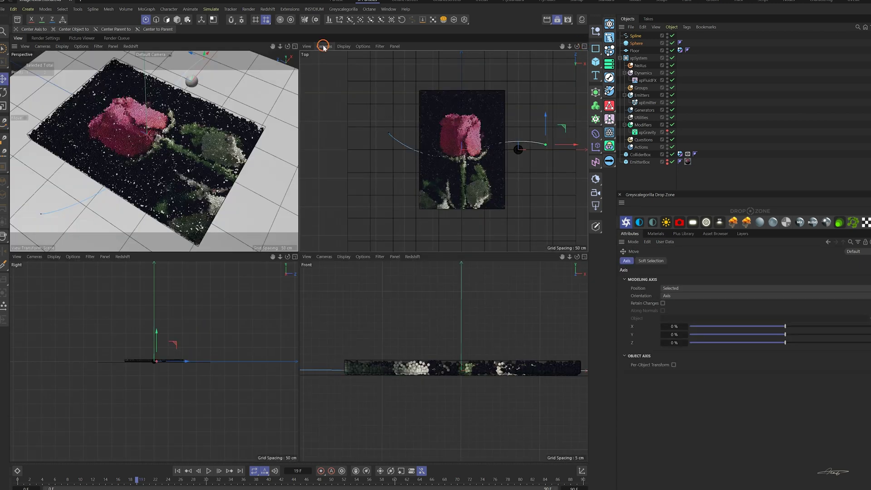
{"action": "left_click", "coordinate": [295, 46]}
{"action": "scroll", "coordinate": [212, 279], "scroll_direction": "down", "scroll_amount": 2}
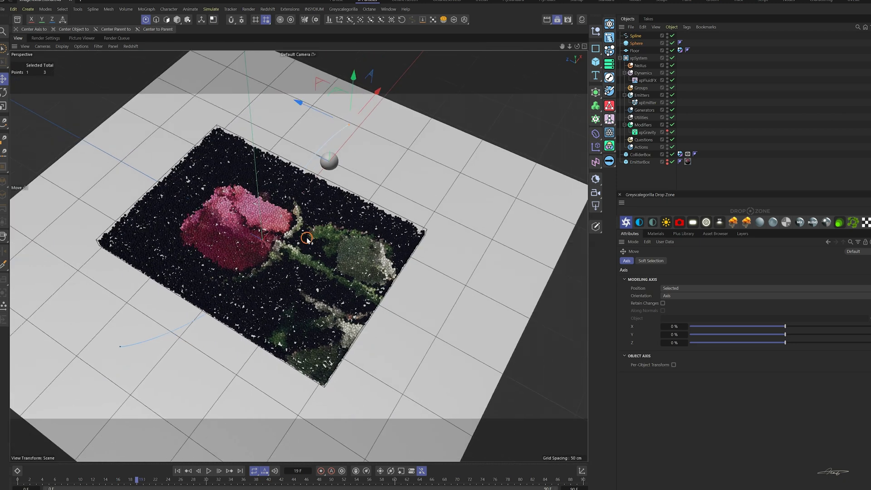
{"action": "mouse_move", "coordinate": [317, 259]}
{"action": "left_mouse_down", "text": "alt"}
{"action": "mouse_move", "coordinate": [278, 204]}
{"action": "mouse_move", "coordinate": [312, 244]}
{"action": "left_mouse_up", "text": "alt"}
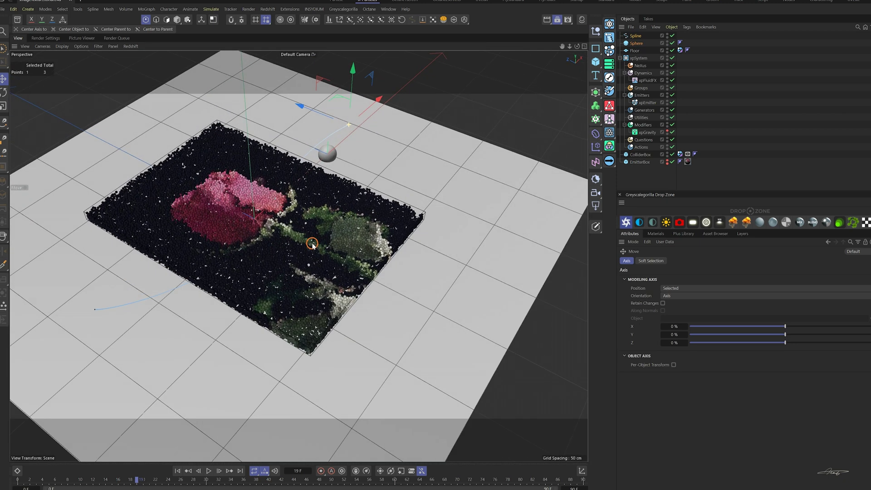
Step: Add an xpCollider tag to the sphere with 0% bounce and 100% friction
{"action": "left_click", "coordinate": [636, 45]}
{"action": "key", "text": "shift+c"}
{"action": "left_click", "coordinate": [664, 63]}
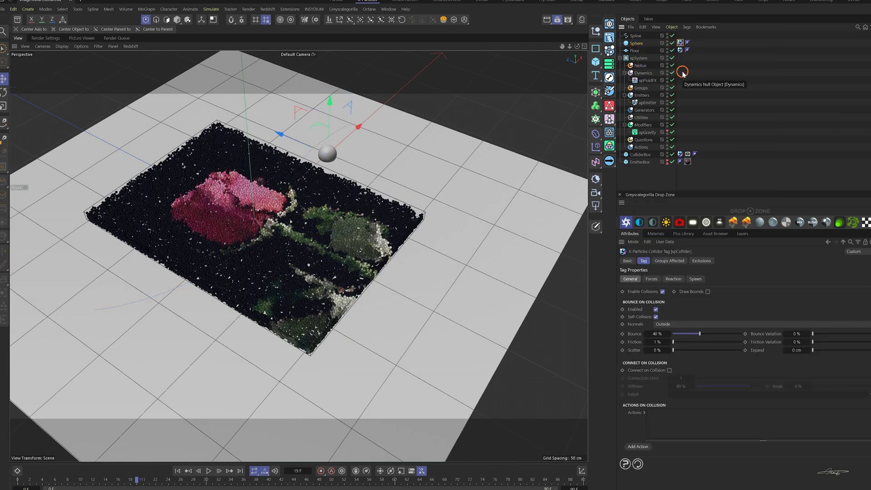
{"action": "left_click_drag", "start_coordinate": [700, 334], "coordinate": [849, 328]}
Step: Add an Align to Spline tag to the sphere with Spline as its path
{"action": "left_click", "coordinate": [636, 44]}
{"action": "key", "text": "shift+c"}
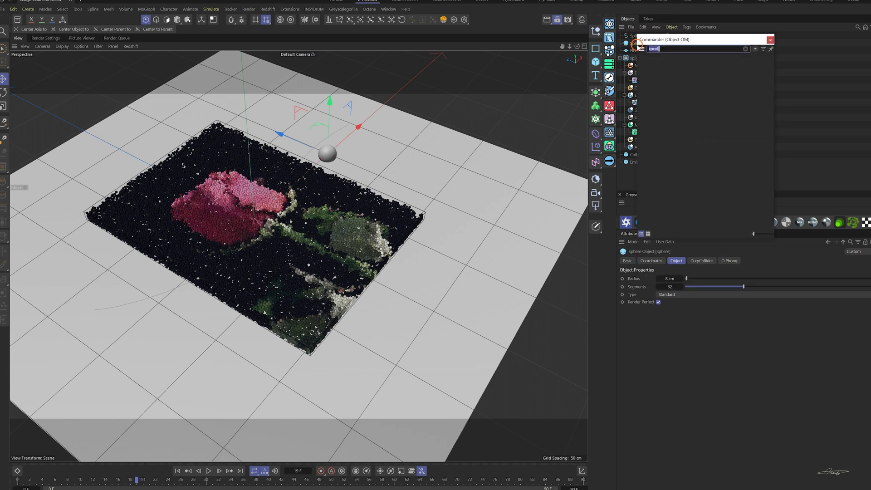
{"action": "type", "text": "al"}
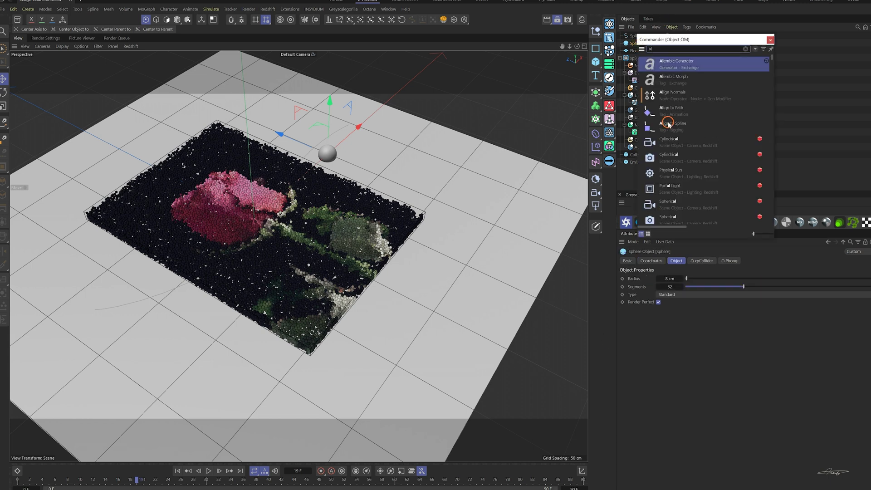
{"action": "left_click", "coordinate": [667, 123]}
{"action": "left_click_drag", "start_coordinate": [634, 35], "coordinate": [685, 279]}
Step: Raise the Spline about 4.7 cm in the Front view, at frame 0
{"action": "left_click", "coordinate": [189, 470]}
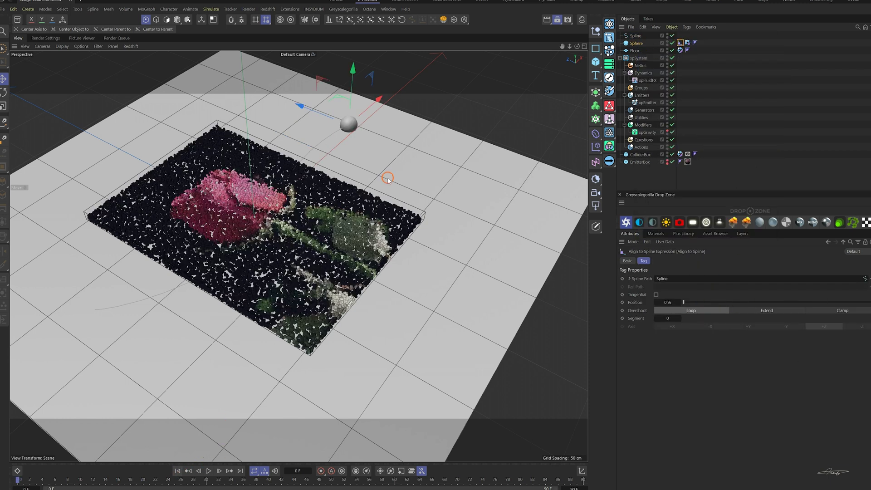
{"action": "left_click", "coordinate": [584, 48]}
{"action": "left_click", "coordinate": [584, 258]}
{"action": "scroll", "coordinate": [260, 249], "scroll_direction": "down", "scroll_amount": 6}
{"action": "scroll", "coordinate": [536, 296], "scroll_direction": "up", "scroll_amount": 4}
{"action": "left_click", "coordinate": [634, 36]}
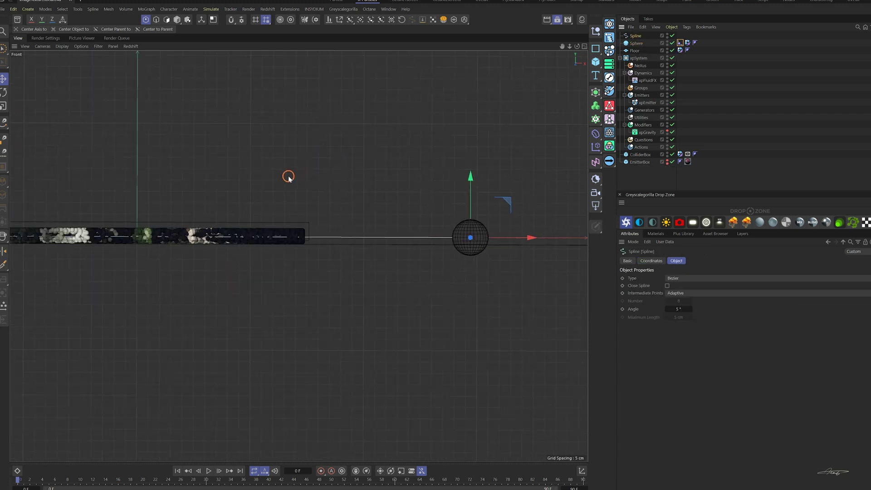
{"action": "key", "text": "Return"}
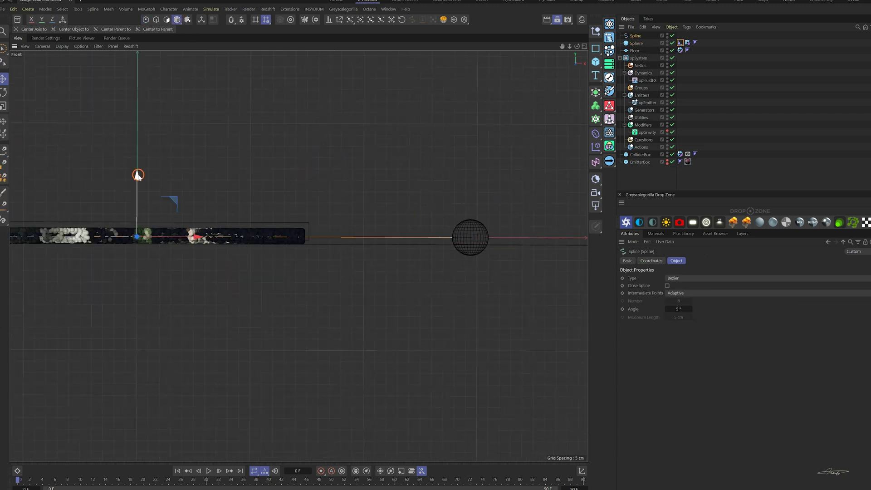
{"action": "left_click_drag", "start_coordinate": [138, 175], "coordinate": [133, 164]}
Step: Play the simulation in Perspective and stop at frame 7
{"action": "left_click", "coordinate": [584, 48]}
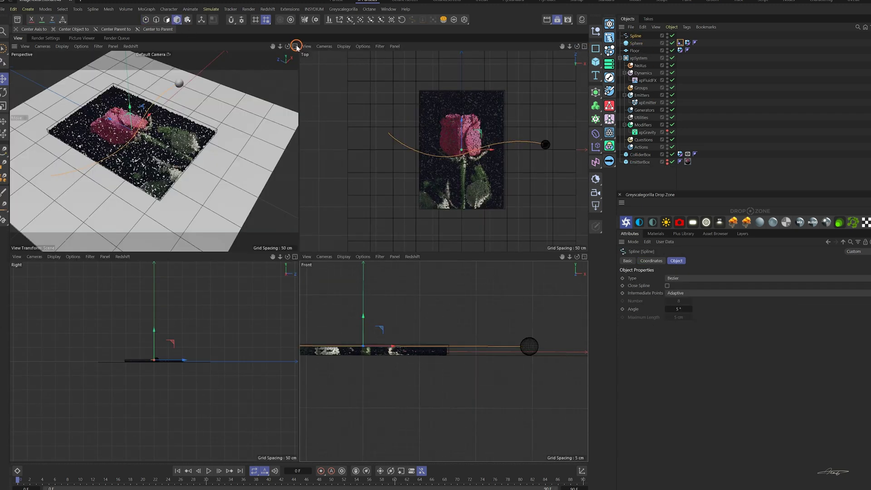
{"action": "left_click", "coordinate": [296, 47]}
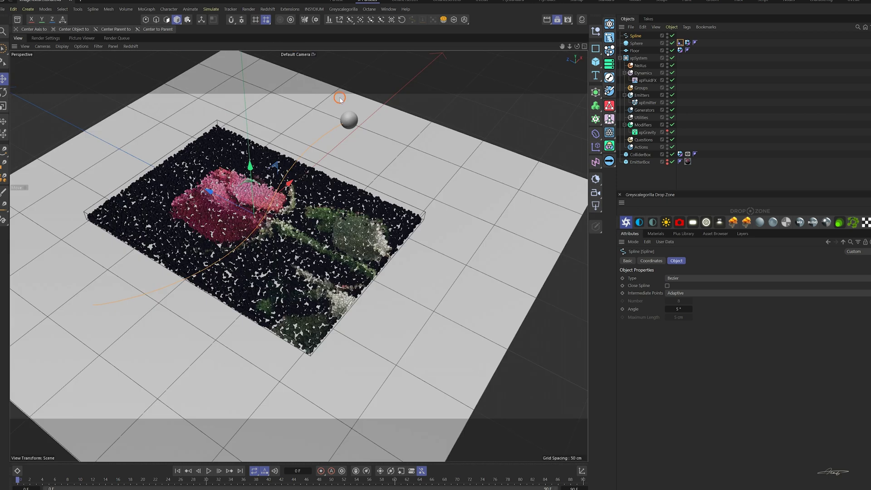
{"action": "left_click", "coordinate": [209, 472]}
{"action": "left_click", "coordinate": [62, 481]}
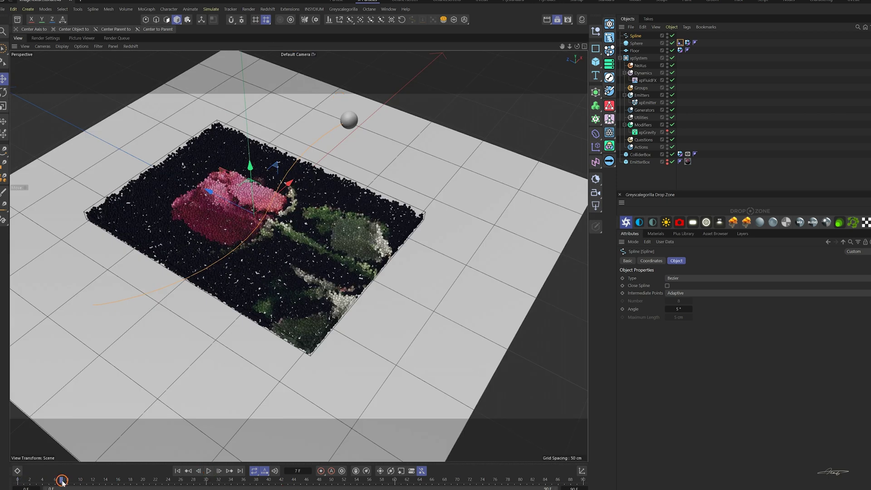
Step: Keyframe the Align to Spline Position at 100% on frame 36
{"action": "left_click", "coordinate": [679, 43]}
{"action": "left_click", "coordinate": [208, 470]}
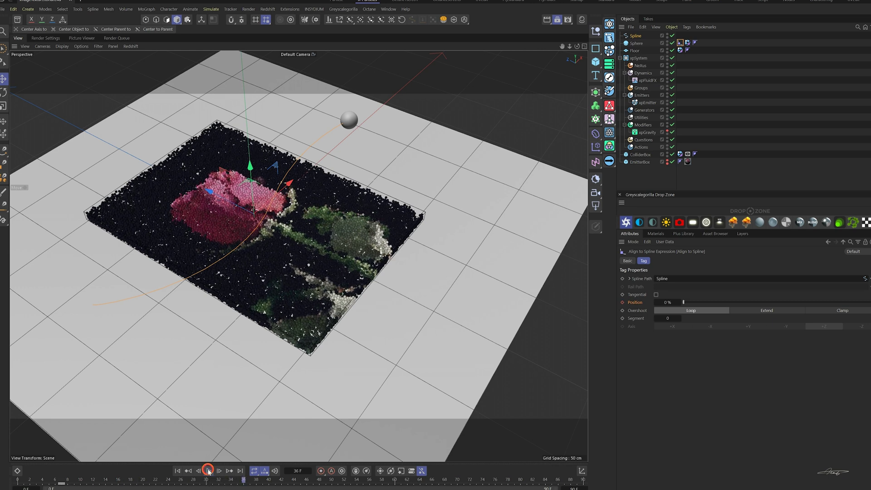
{"action": "left_click", "coordinate": [208, 470]}
{"action": "left_click_drag", "start_coordinate": [683, 302], "coordinate": [868, 302]}
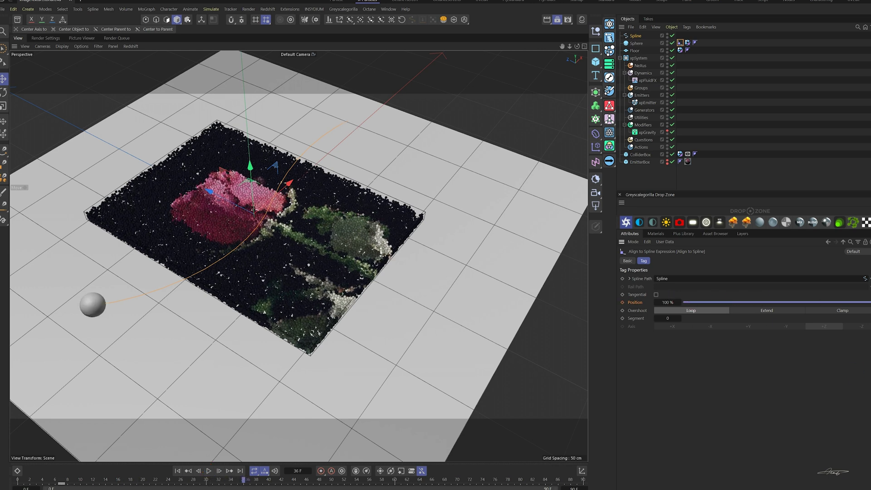
{"action": "left_click", "coordinate": [623, 303]}
Step: Replay from frame 0 to watch the sphere roll through the particles
{"action": "left_click", "coordinate": [178, 470]}
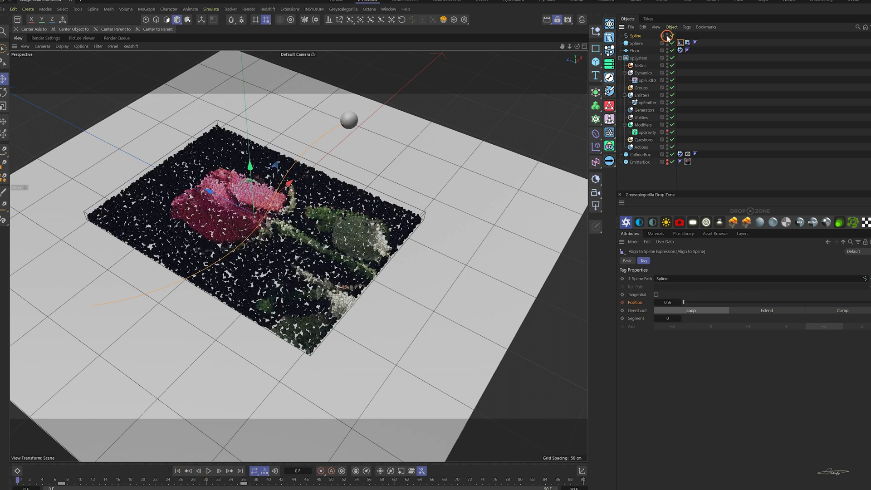
{"action": "left_click", "coordinate": [208, 471]}
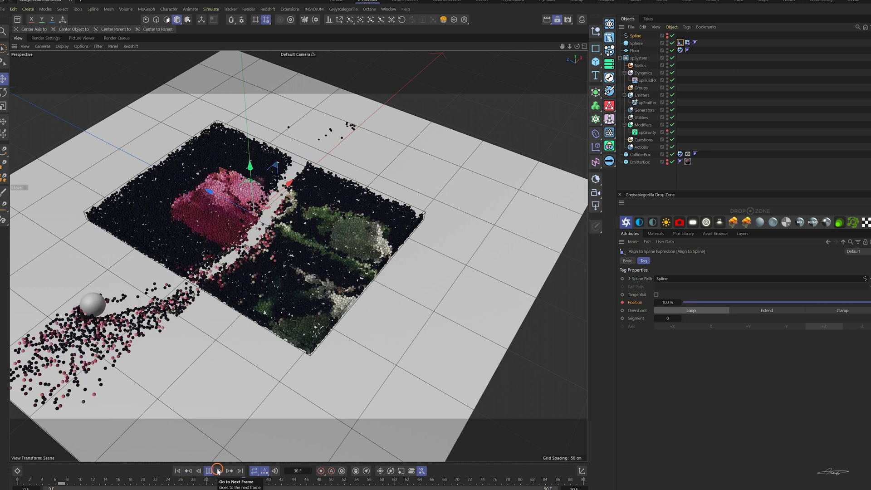
{"action": "left_click", "coordinate": [208, 470]}
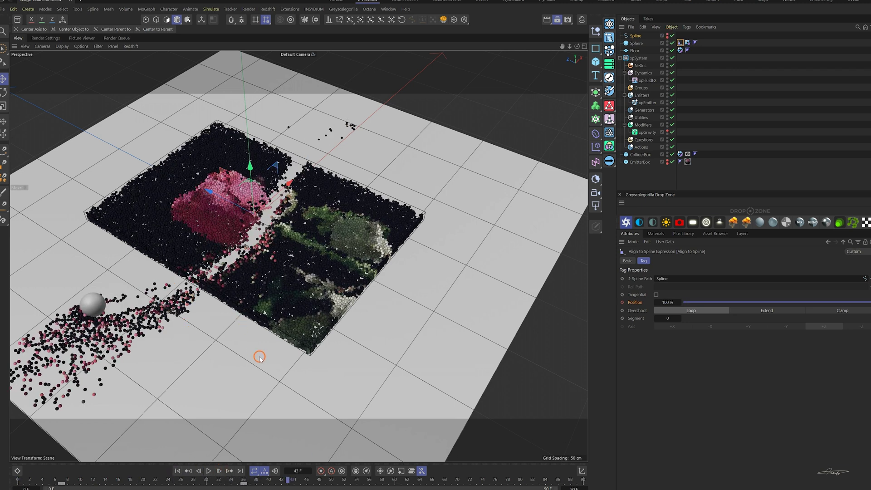
Step: Add an xpDrag modifier with Treacle density and 200% strength multiplier
{"action": "left_click", "coordinate": [178, 470]}
{"action": "left_click", "coordinate": [642, 125]}
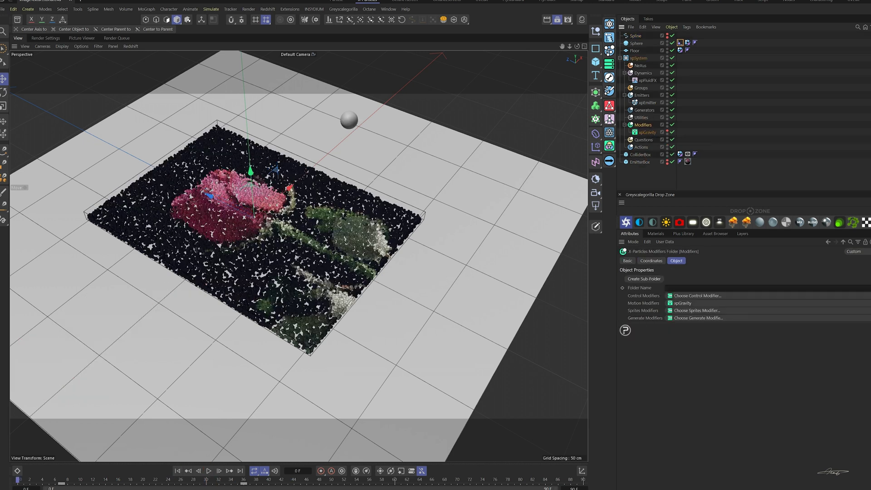
{"action": "left_click", "coordinate": [867, 303]}
{"action": "left_click", "coordinate": [715, 149]}
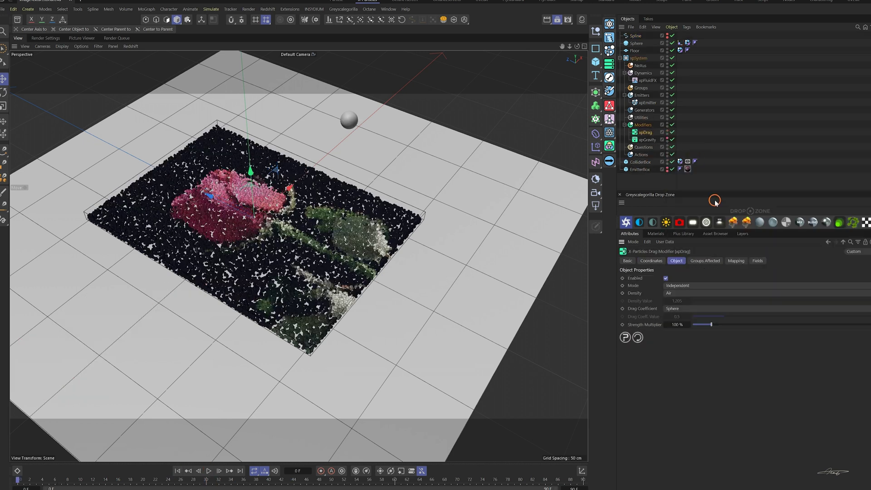
{"action": "left_click", "coordinate": [690, 293]}
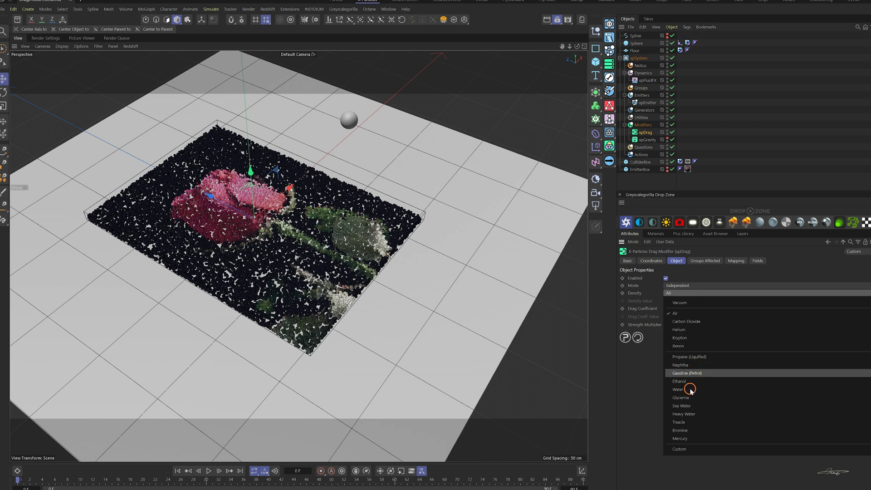
{"action": "left_click", "coordinate": [694, 421]}
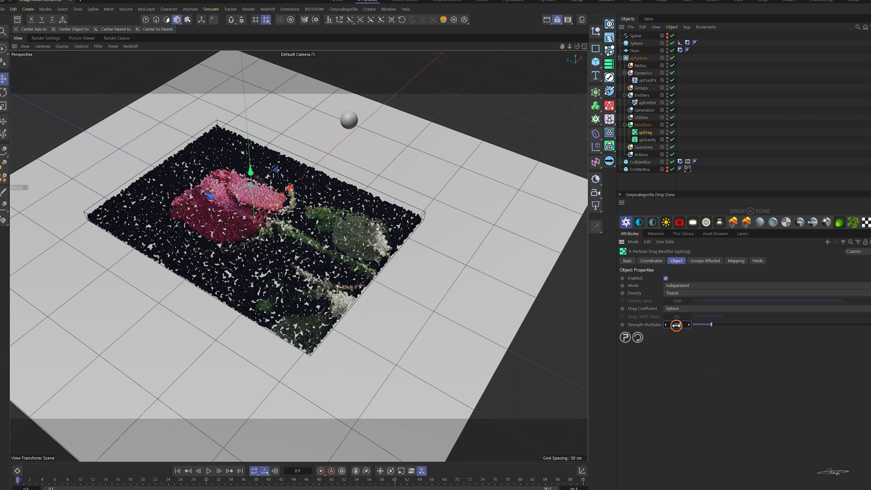
Step: Play the simulation to test the drag, then rewind to frame 0
{"action": "left_click", "coordinate": [208, 471]}
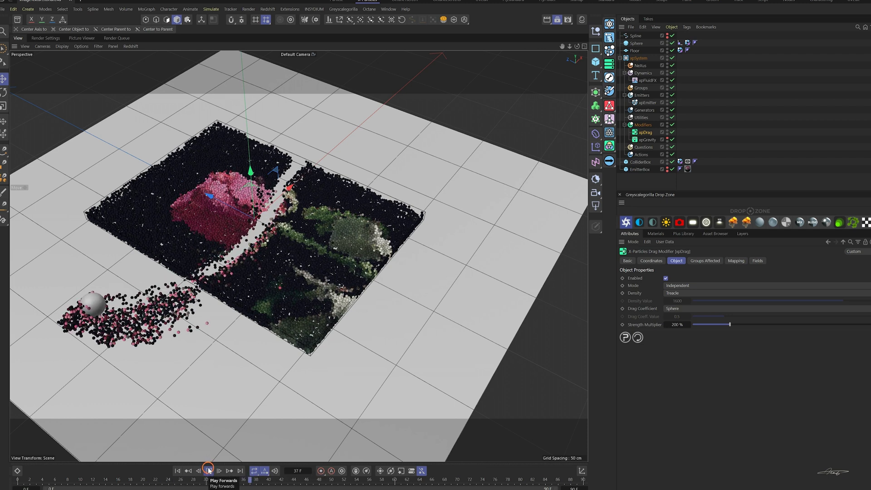
{"action": "left_click", "coordinate": [206, 473]}
{"action": "left_click", "coordinate": [177, 473]}
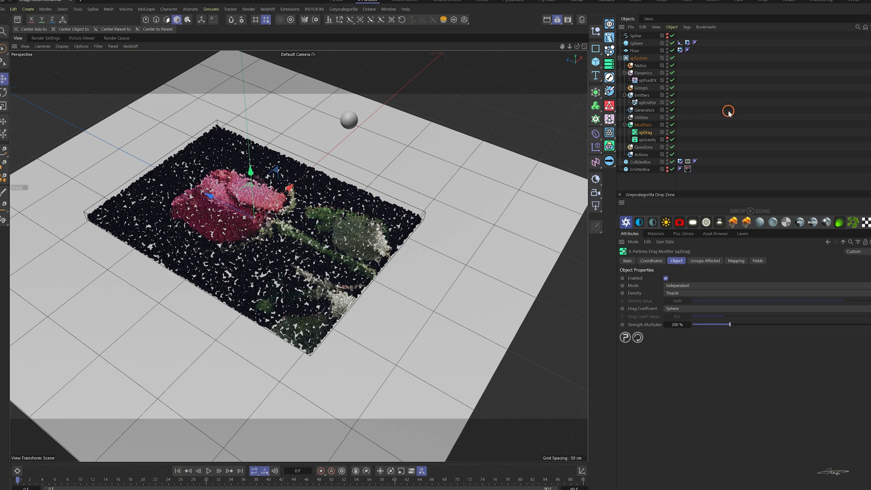
Step: Lower the sphere collider's friction to a few percent and play the simulation
{"action": "left_click", "coordinate": [687, 42]}
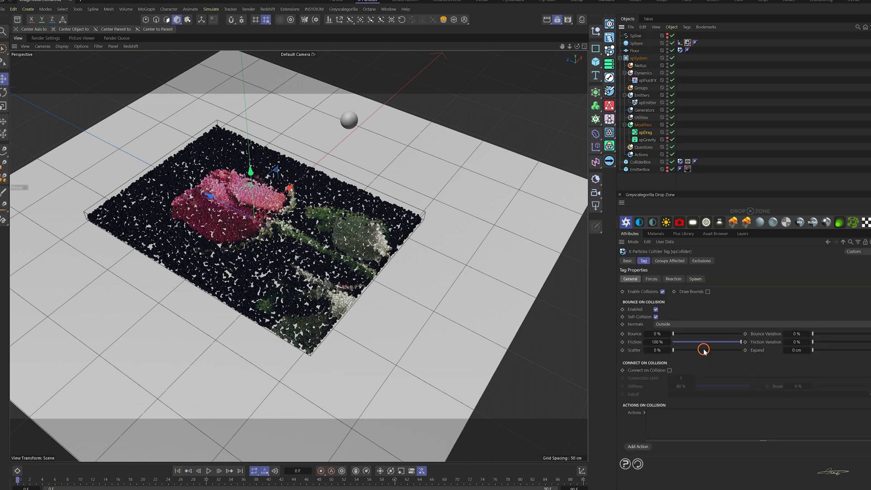
{"action": "left_click_drag", "start_coordinate": [703, 347], "coordinate": [676, 346]}
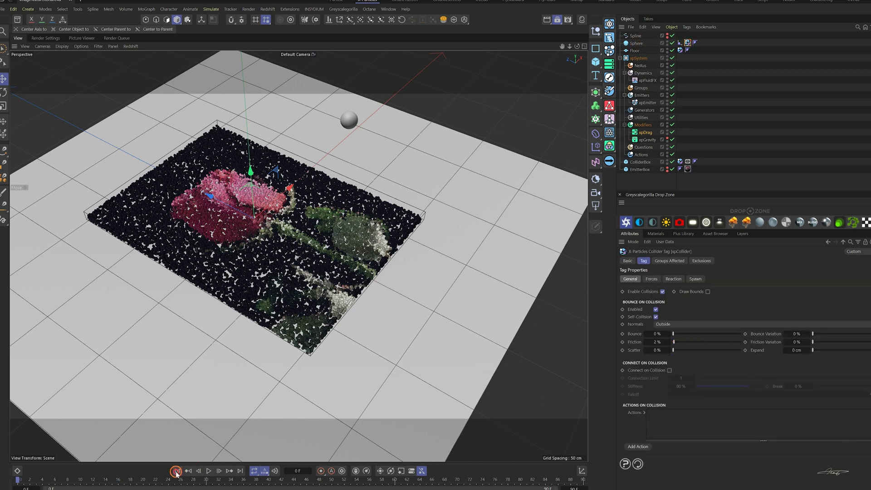
{"action": "left_click", "coordinate": [207, 471]}
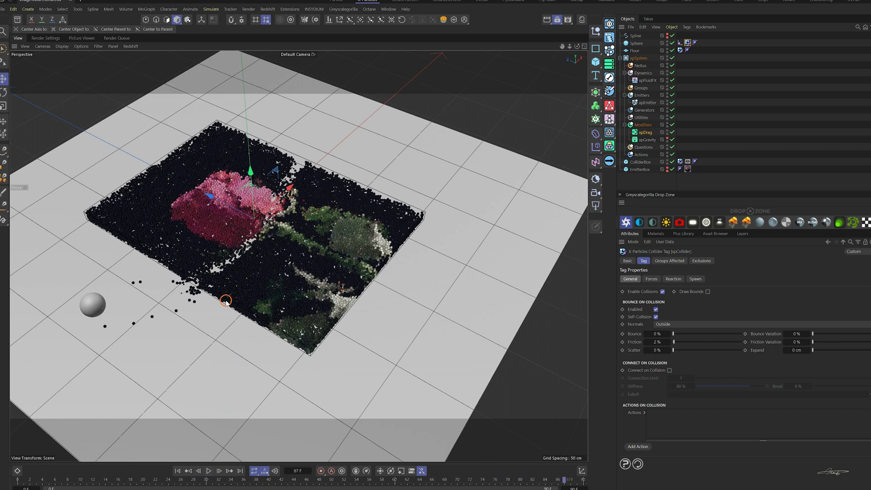
Step: Lower the emitter's particle friction from 100% to 25%, replay, and rewind to frame 0
{"action": "left_click", "coordinate": [646, 103]}
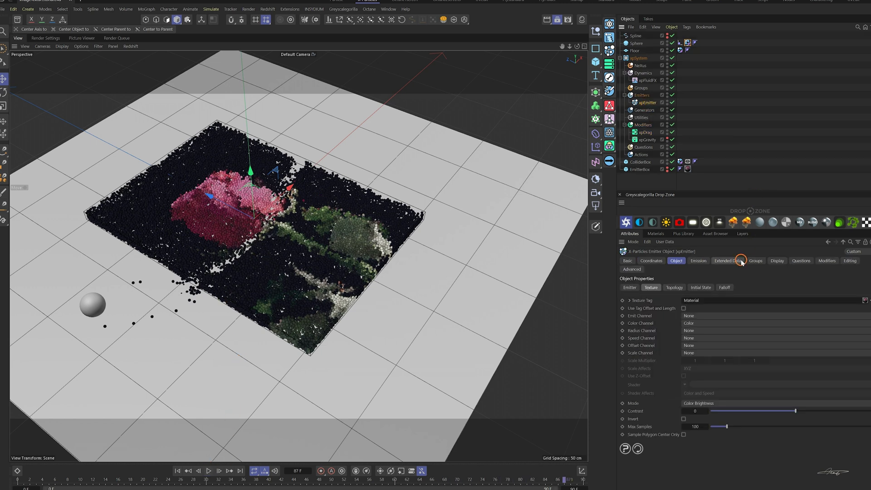
{"action": "left_click", "coordinate": [717, 262]}
{"action": "left_click", "coordinate": [669, 288]}
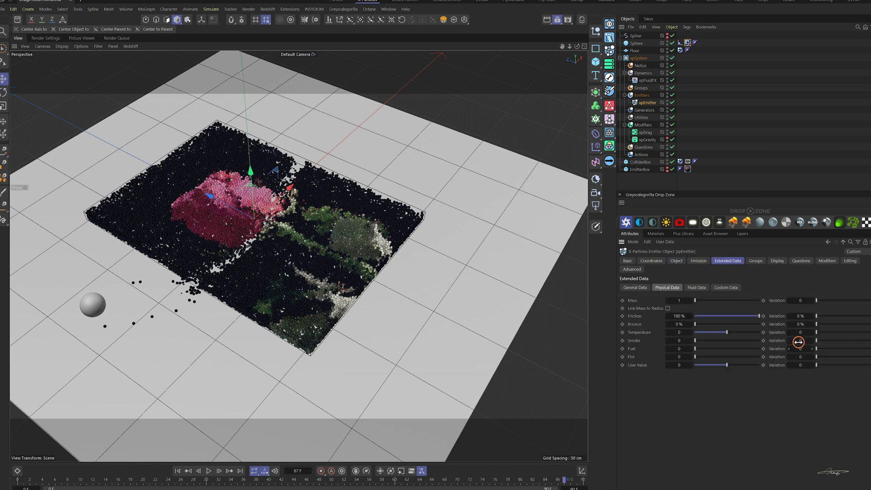
{"action": "left_click_drag", "start_coordinate": [759, 316], "coordinate": [711, 318]}
{"action": "key", "text": "shift+f"}
{"action": "left_click", "coordinate": [207, 471]}
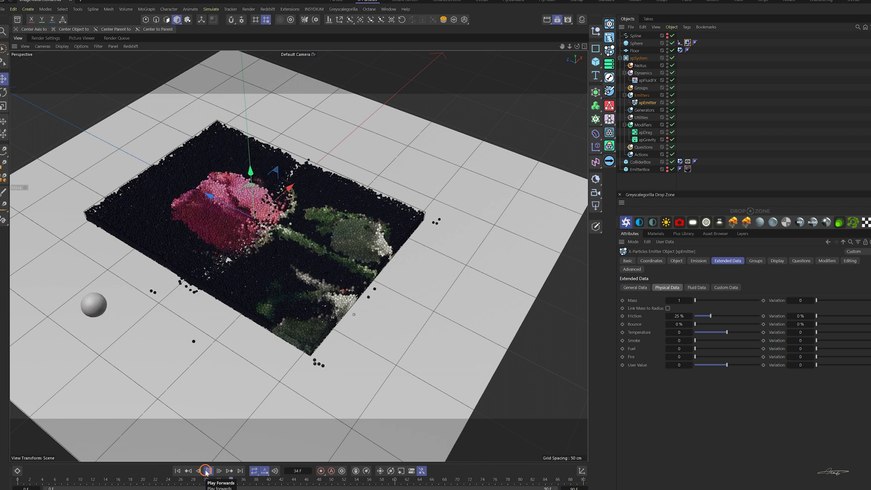
{"action": "left_click", "coordinate": [206, 470]}
{"action": "left_click", "coordinate": [178, 471]}
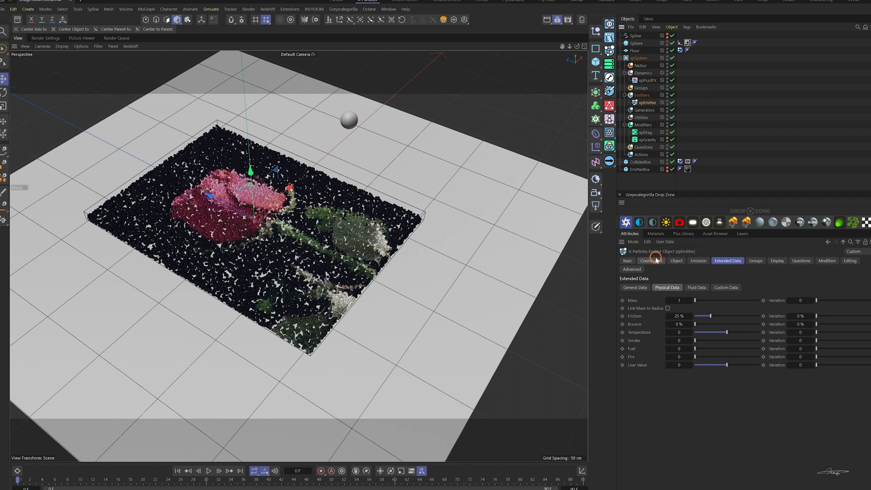
Step: Raise xpEmitter's shot count to 30000 and radius to 0.7 cm, then preview playback to frame 65
{"action": "left_click", "coordinate": [697, 261]}
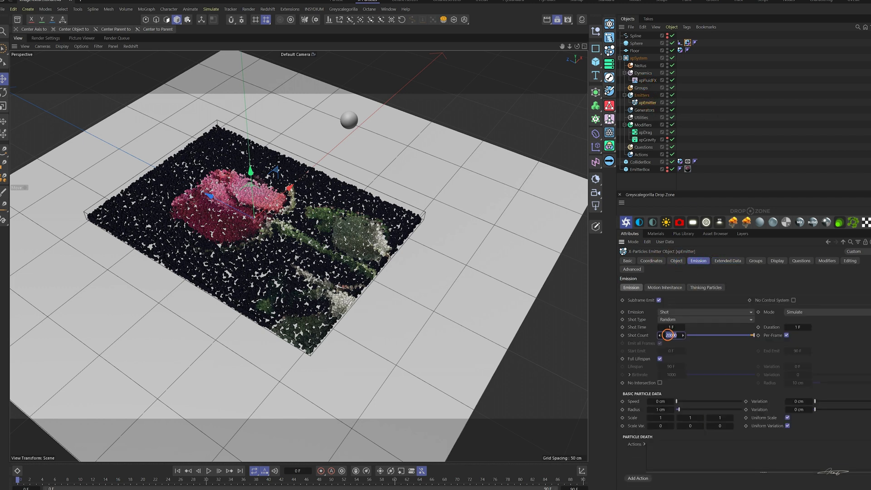
{"action": "left_click_drag", "start_coordinate": [665, 336], "coordinate": [703, 353]}
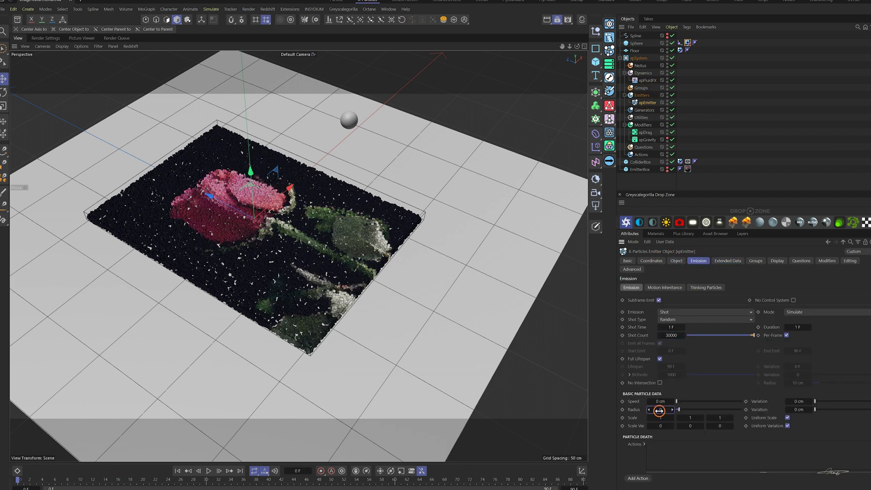
{"action": "left_click_drag", "start_coordinate": [658, 410], "coordinate": [660, 410]}
{"action": "left_click", "coordinate": [208, 471]}
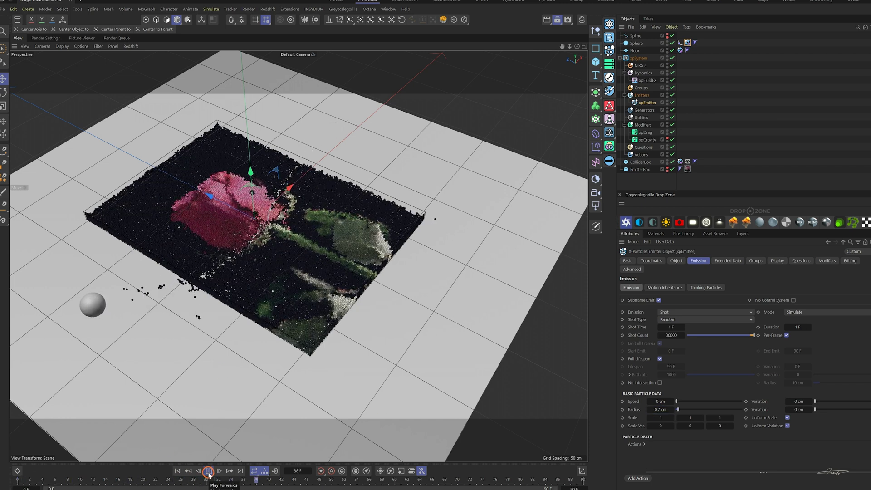
{"action": "scroll", "coordinate": [200, 237], "scroll_direction": "up", "scroll_amount": 5}
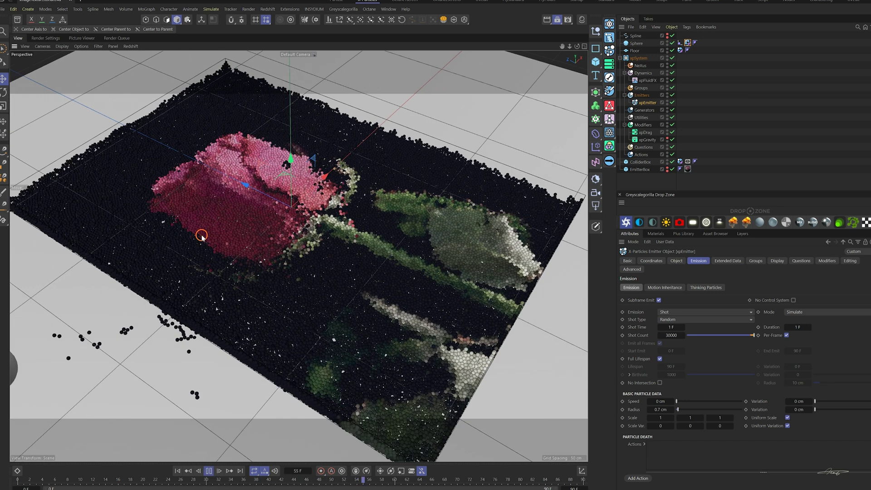
{"action": "left_click", "coordinate": [208, 472]}
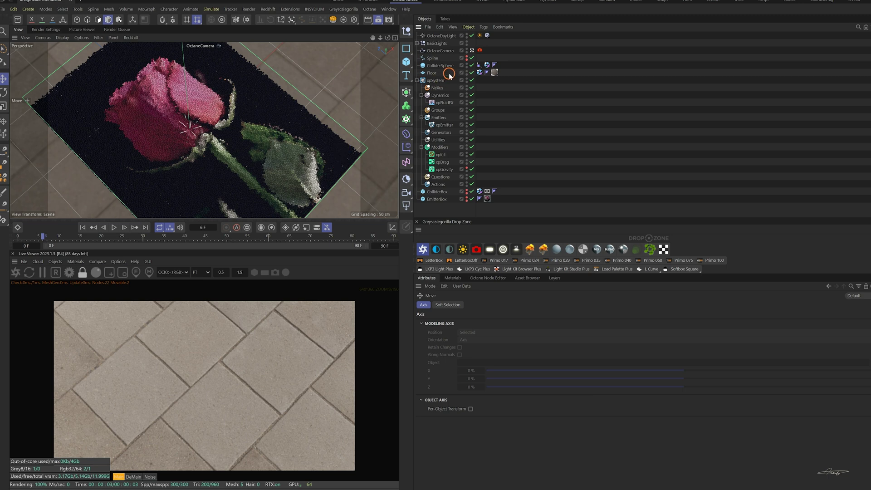
Step: Add an Octane ObjectTag to xpEmitter with particle rendering set to Geometry
{"action": "left_click", "coordinate": [448, 126]}
{"action": "key", "text": "shift+c"}
{"action": "double_click", "coordinate": [497, 173]}
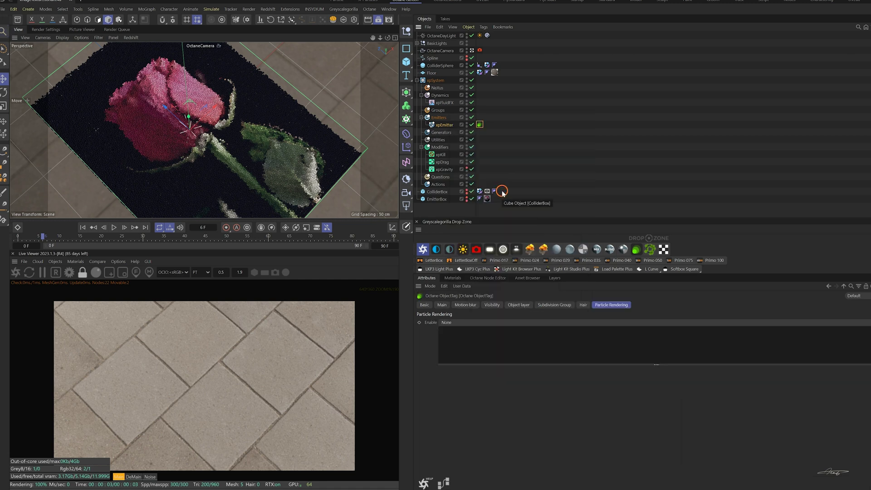
{"action": "left_click", "coordinate": [601, 320]}
{"action": "left_click", "coordinate": [558, 335]}
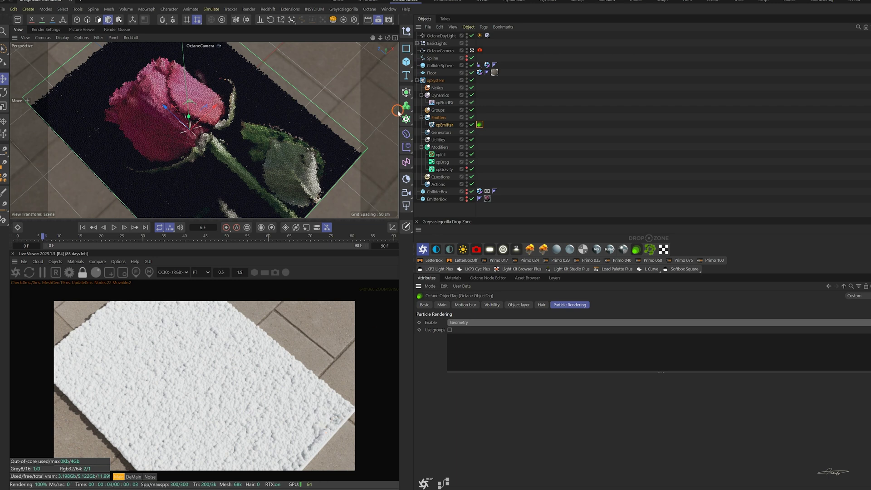
Step: Create a sphere with a 0.7 cm radius and 16 segments, named ParticleSphere
{"action": "left_click_drag", "start_coordinate": [405, 62], "coordinate": [471, 95]}
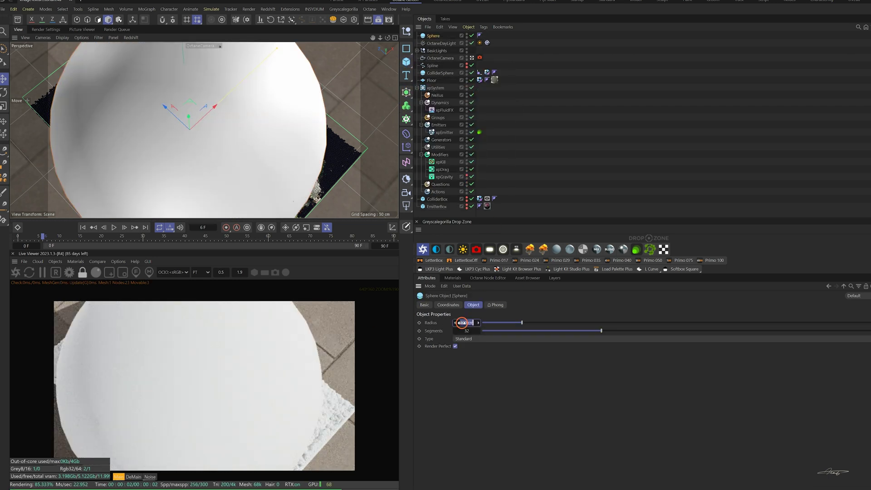
{"action": "left_click", "coordinate": [465, 322]}
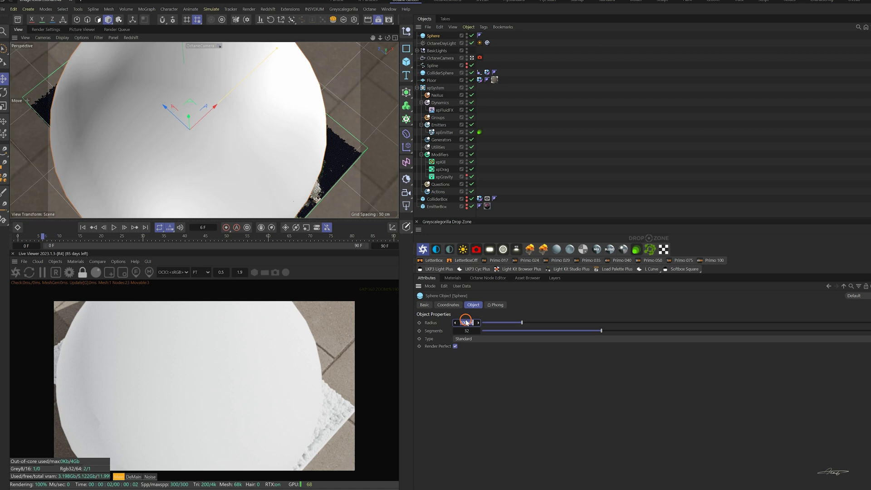
{"action": "type", "text": "0.7"}
{"action": "key", "text": "Return"}
{"action": "left_click", "coordinate": [467, 330]}
{"action": "type", "text": "16"}
{"action": "key", "text": "Return"}
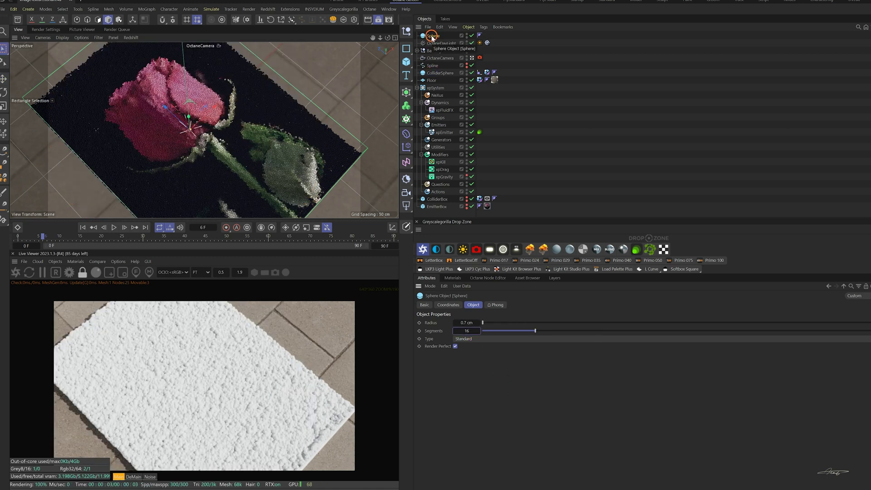
{"action": "double_click", "coordinate": [430, 36]}
{"action": "type", "text": "ParticleSplhere"}
{"action": "key", "text": "Return"}
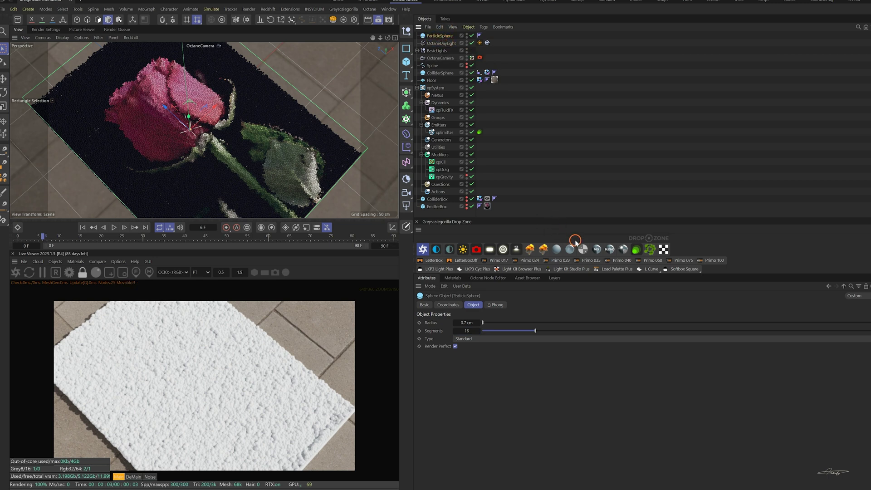
Step: Apply OctGlossy1 to ParticleSphere and drive its diffuse with an Instance Color node sourced from xpEmitter
{"action": "left_click", "coordinate": [451, 278]}
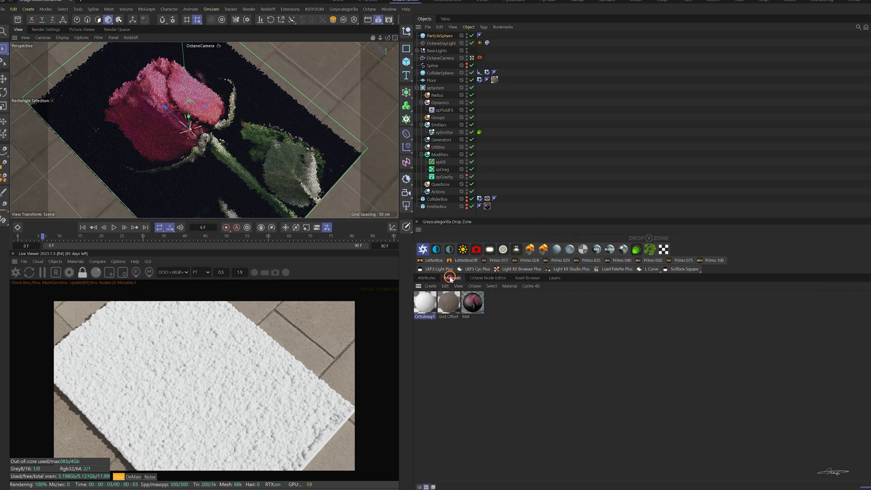
{"action": "left_click_drag", "start_coordinate": [428, 305], "coordinate": [452, 37]}
{"action": "double_click", "coordinate": [427, 304]}
{"action": "left_click", "coordinate": [442, 342]}
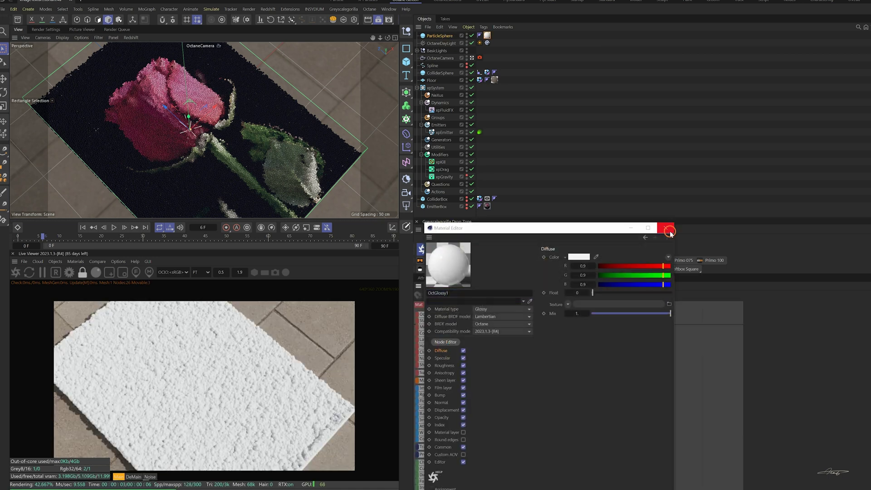
{"action": "left_click", "coordinate": [670, 230]}
{"action": "left_click", "coordinate": [488, 277]}
{"action": "left_click_drag", "start_coordinate": [573, 371], "coordinate": [545, 371]}
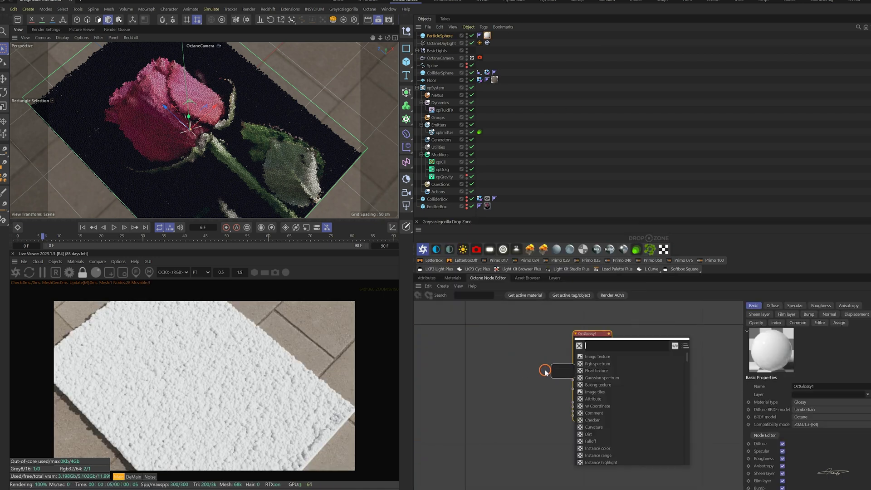
{"action": "left_click", "coordinate": [609, 453]}
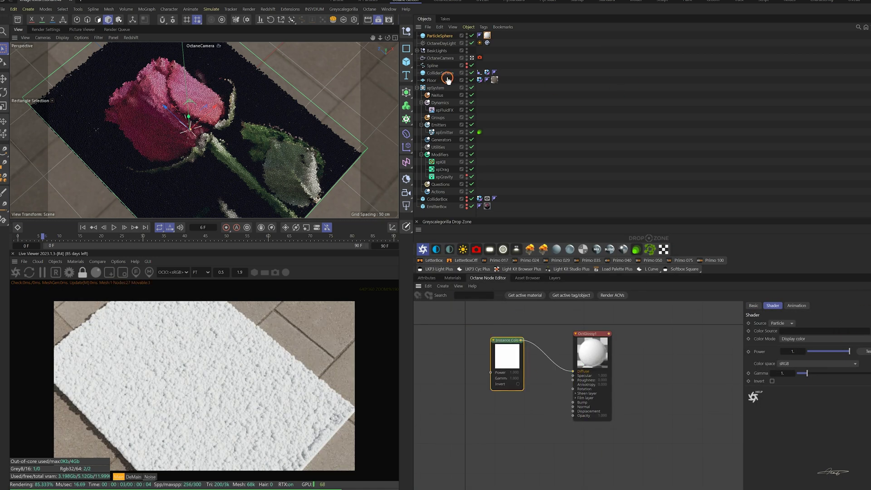
{"action": "left_click_drag", "start_coordinate": [447, 132], "coordinate": [816, 331]}
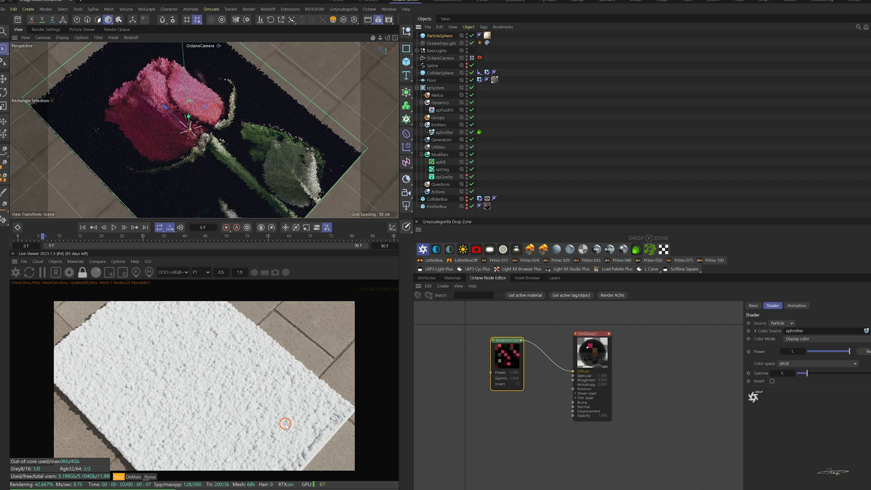
{"action": "mouse_move", "coordinate": [529, 431]}
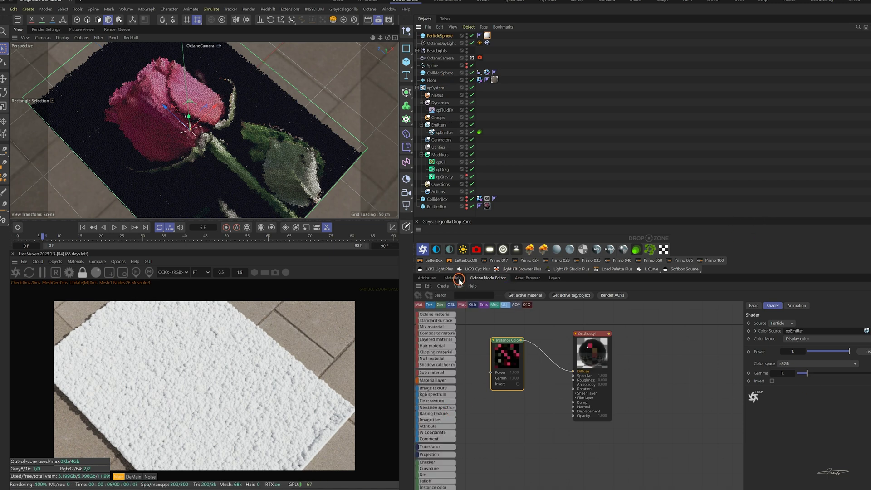
Step: Set ParticleSphere as the particle geometry in xpEmitter's Octane tag
{"action": "left_click", "coordinate": [427, 278]}
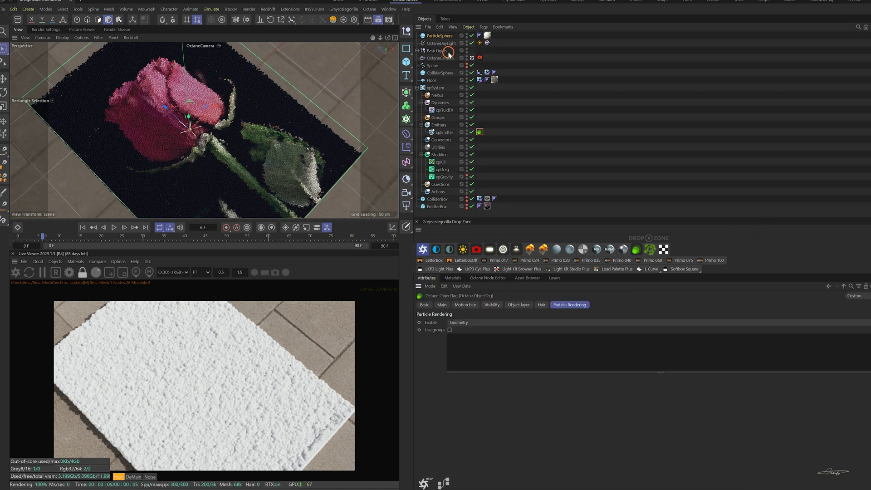
{"action": "left_click_drag", "start_coordinate": [447, 40], "coordinate": [497, 341]}
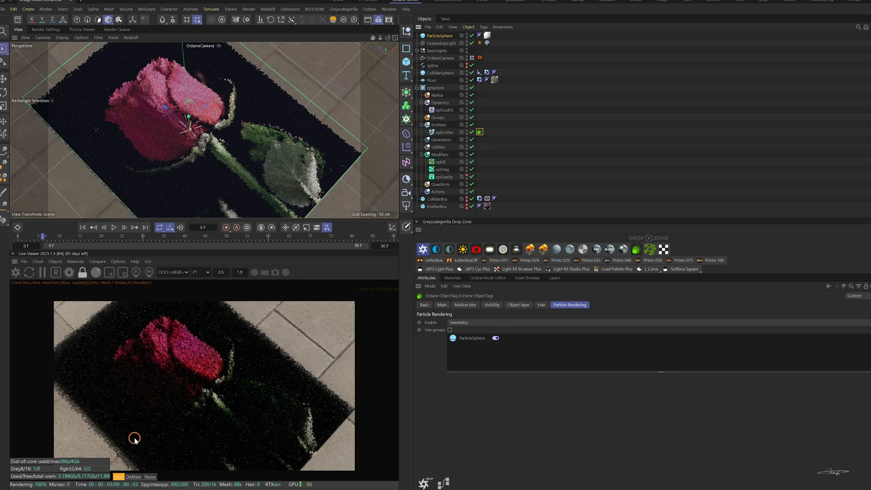
{"action": "left_click", "coordinate": [441, 162]}
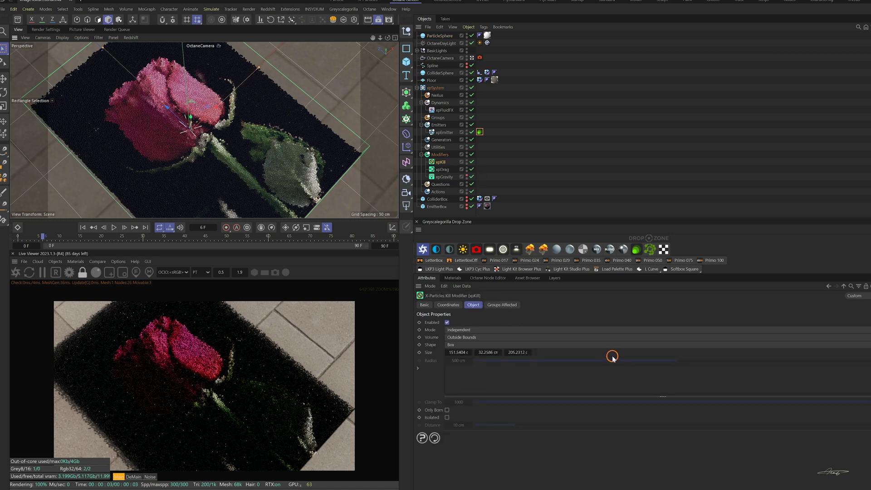
Step: Switch OctGlossy1's Instance Color node to the Linear sRGB + legacy gamma colour space
{"action": "left_click", "coordinate": [452, 277]}
{"action": "double_click", "coordinate": [425, 306]}
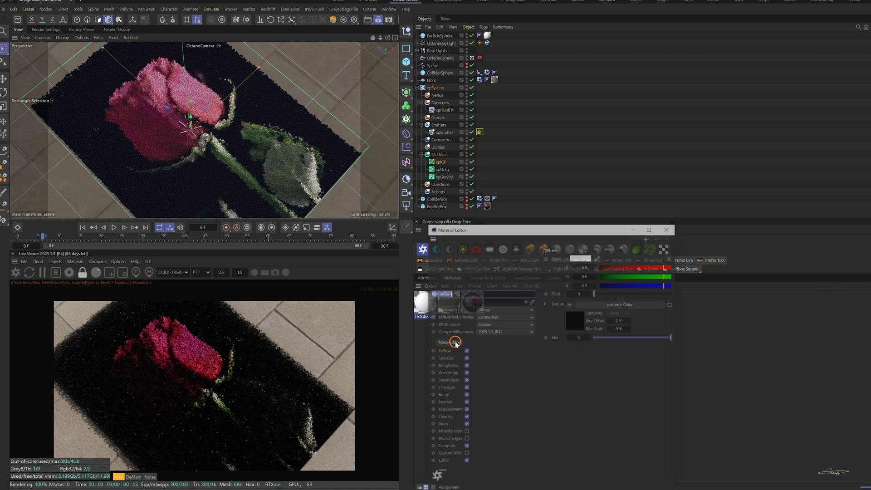
{"action": "left_click", "coordinate": [448, 342]}
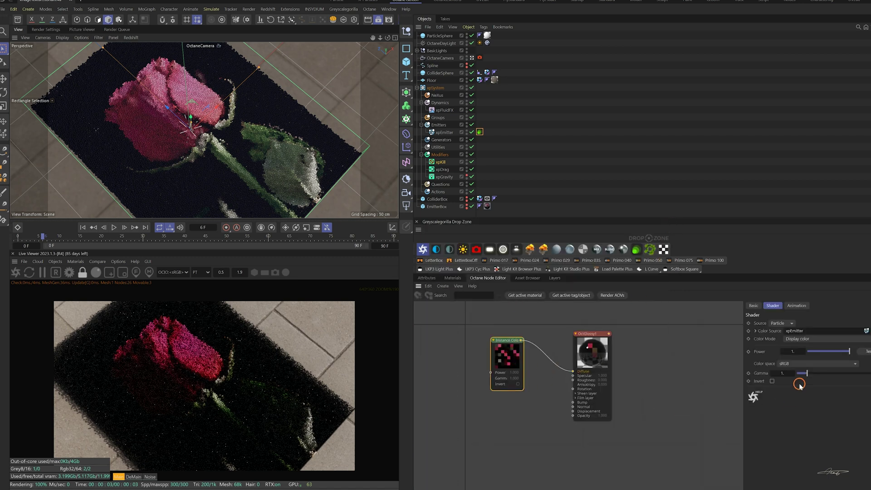
{"action": "left_click", "coordinate": [791, 363]}
{"action": "left_click", "coordinate": [811, 389]}
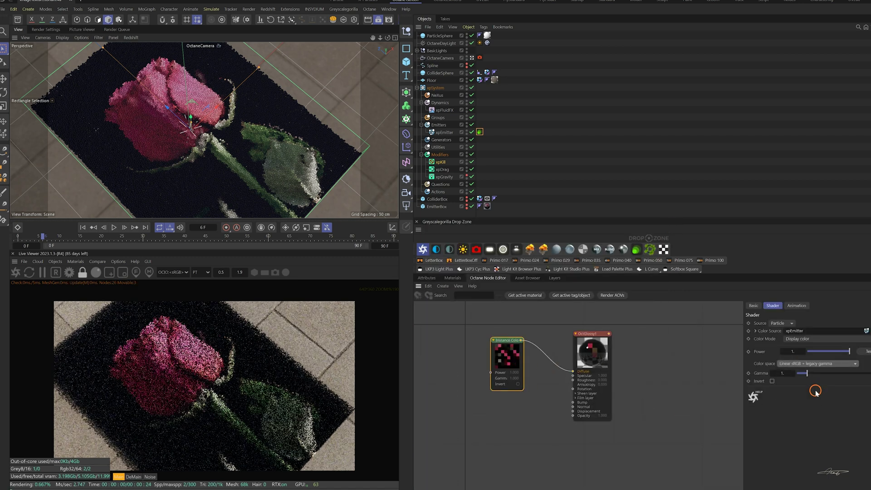
{"action": "mouse_move", "coordinate": [440, 414]}
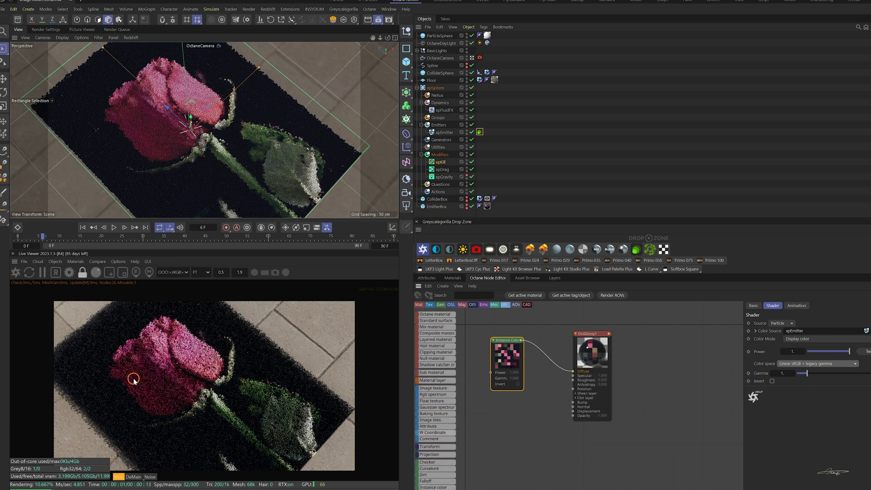